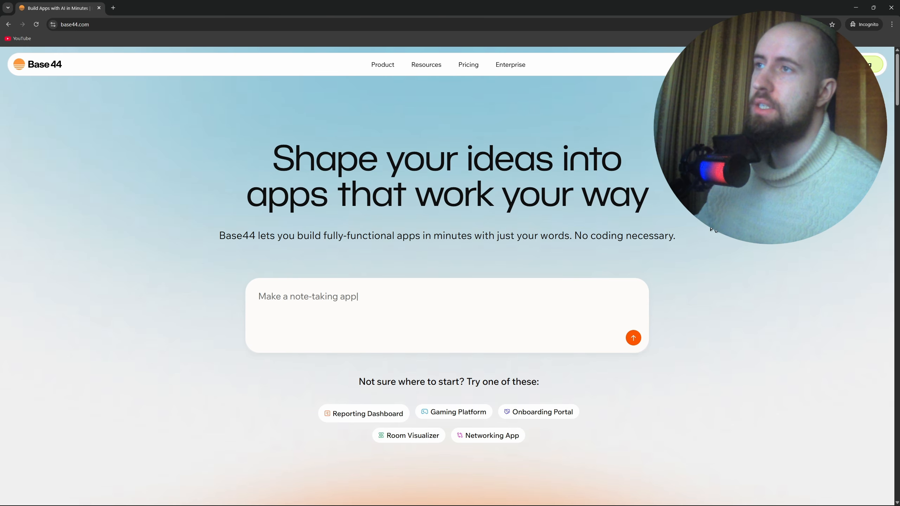
Step: Return to the Google results for base44 and open the official Base44 site from them
scroll(449, 248, down, 2)
scroll(449, 248, down, 3)
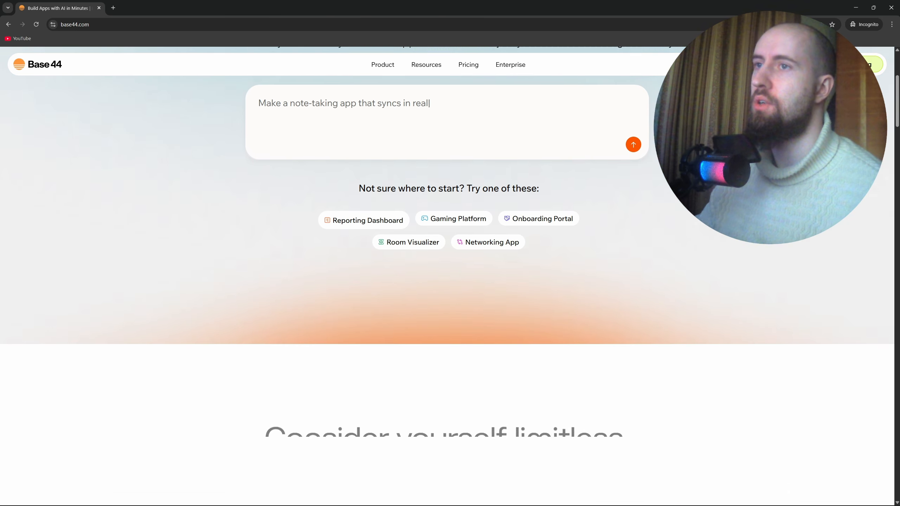
scroll(595, 180, up, 5)
key(alt+Left)
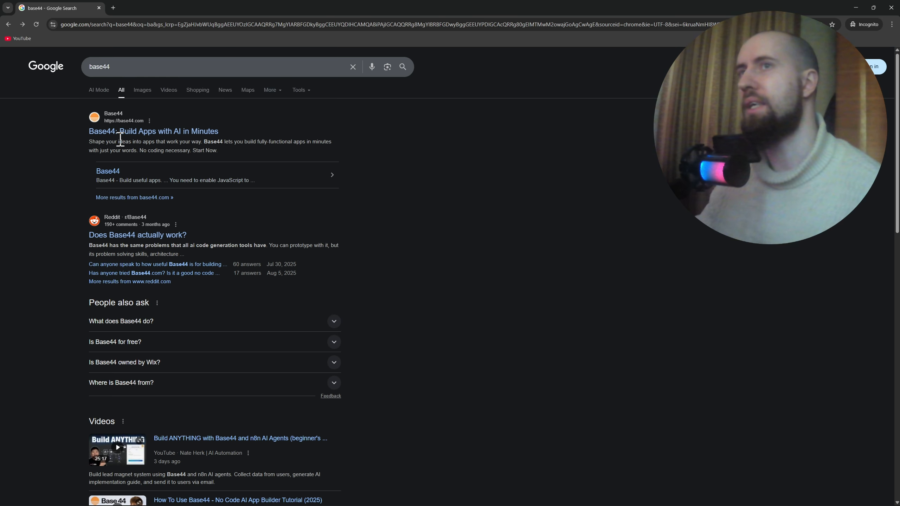
drag(124, 70, 82, 69)
click(163, 68)
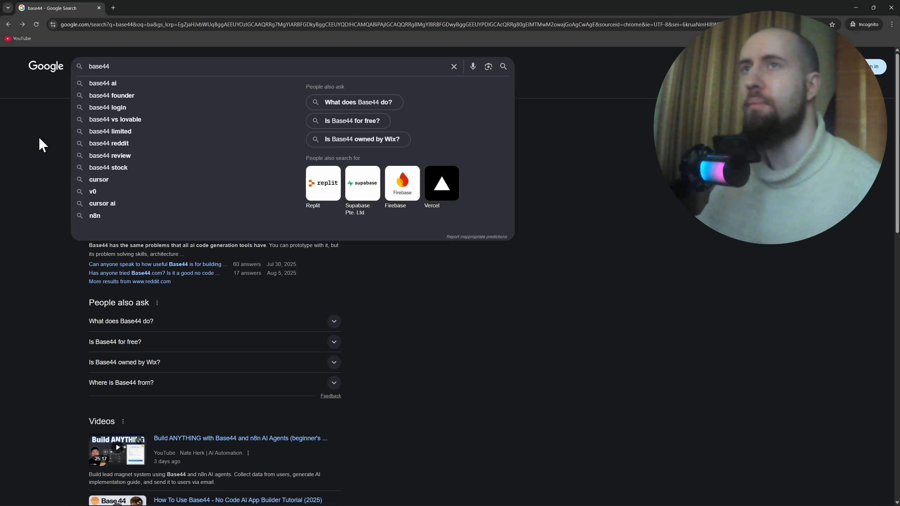
click(38, 138)
click(152, 131)
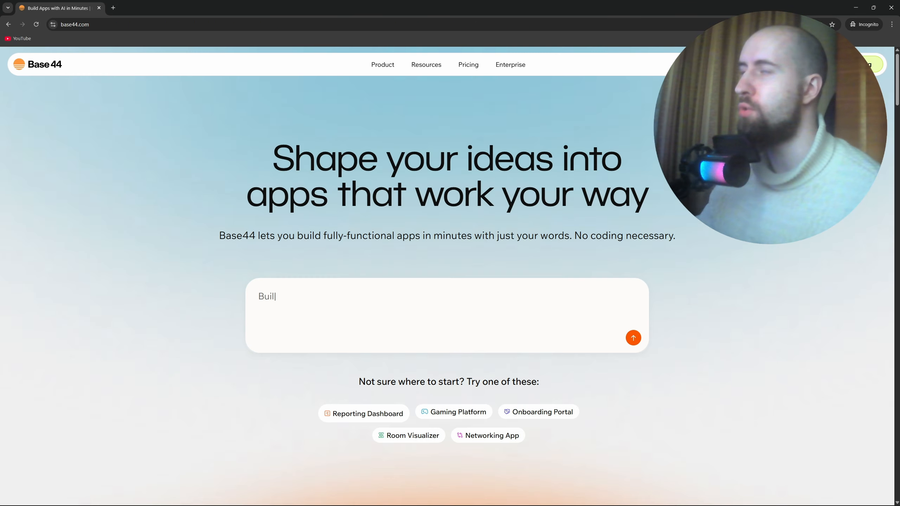
Step: Open the Base44 app builder through the homepage's option to start building
scroll(594, 209, down, 3)
scroll(618, 195, up, 3)
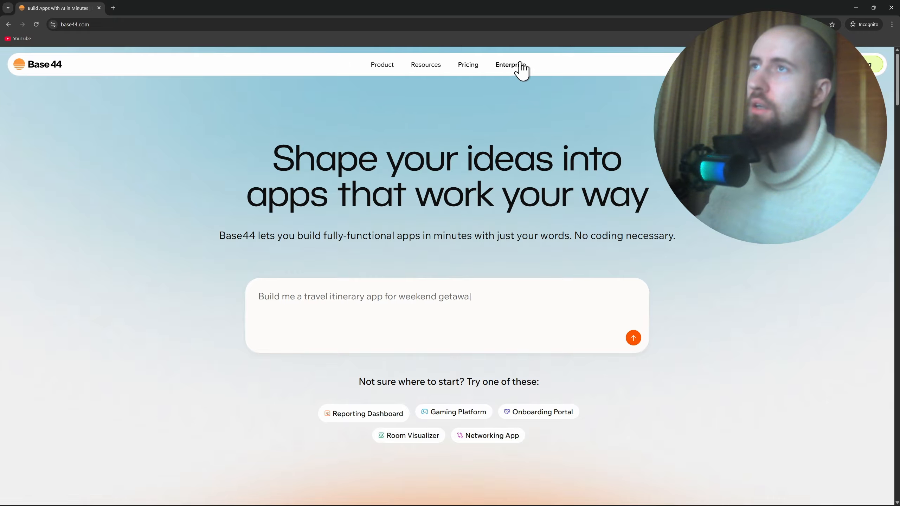
mouse_move(404, 71)
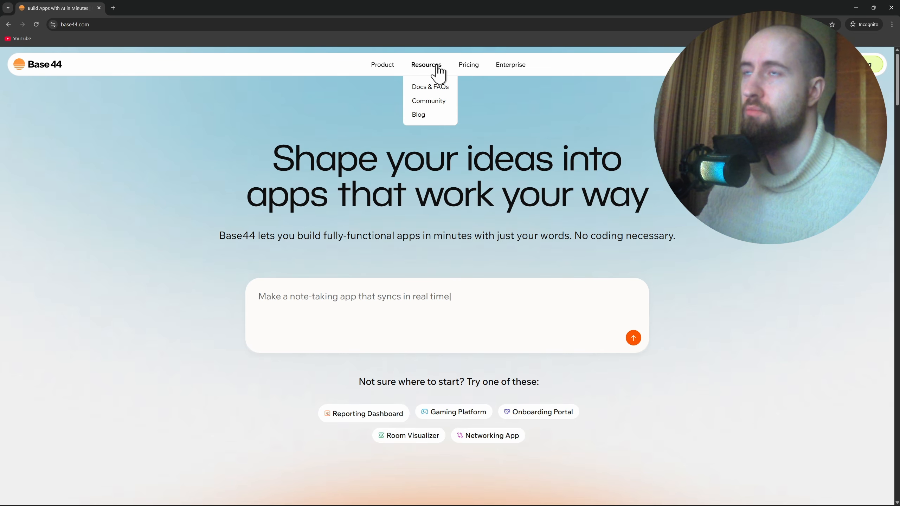
mouse_move(897, 90)
mouse_down()
mouse_move(897, 163)
mouse_move(891, 89)
mouse_up()
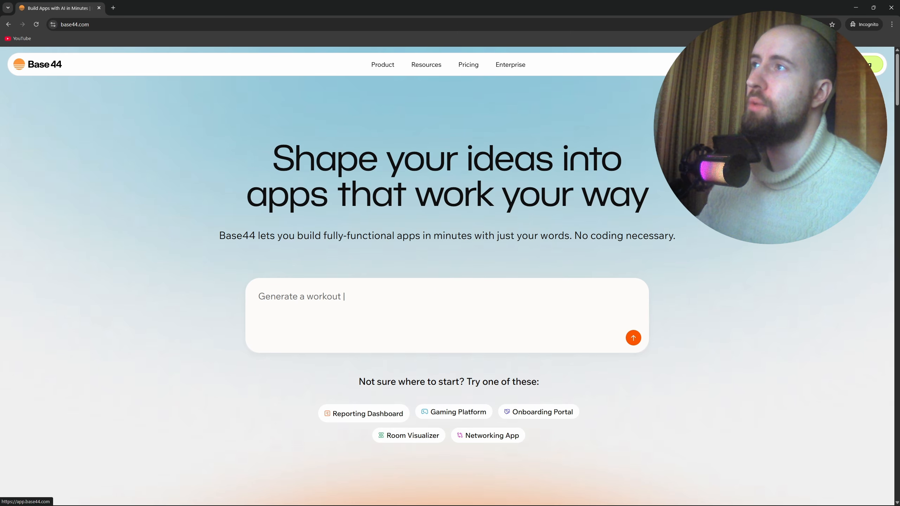
click(853, 64)
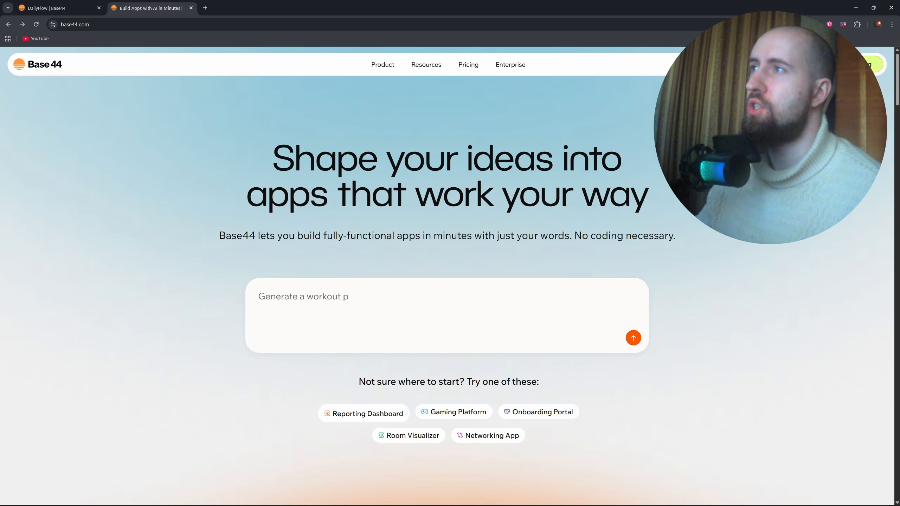
click(854, 65)
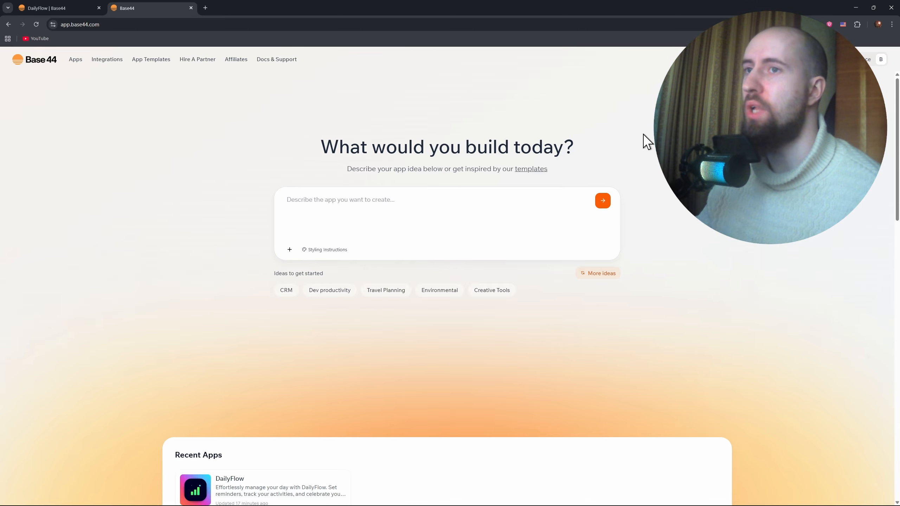
Step: Look over the builder's start page, including the app prompt, Recent Apps and the workspace menu
scroll(641, 201, down, 2)
scroll(644, 193, up, 2)
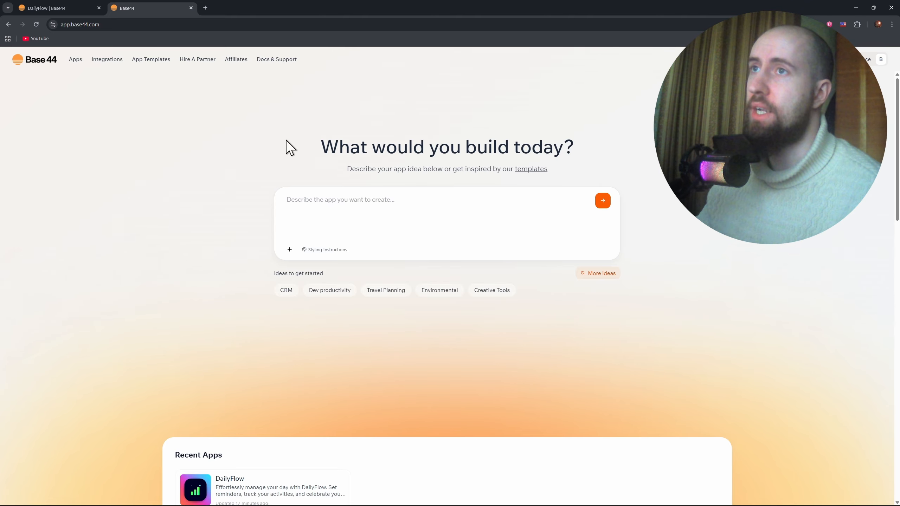
drag(897, 109, 897, 76)
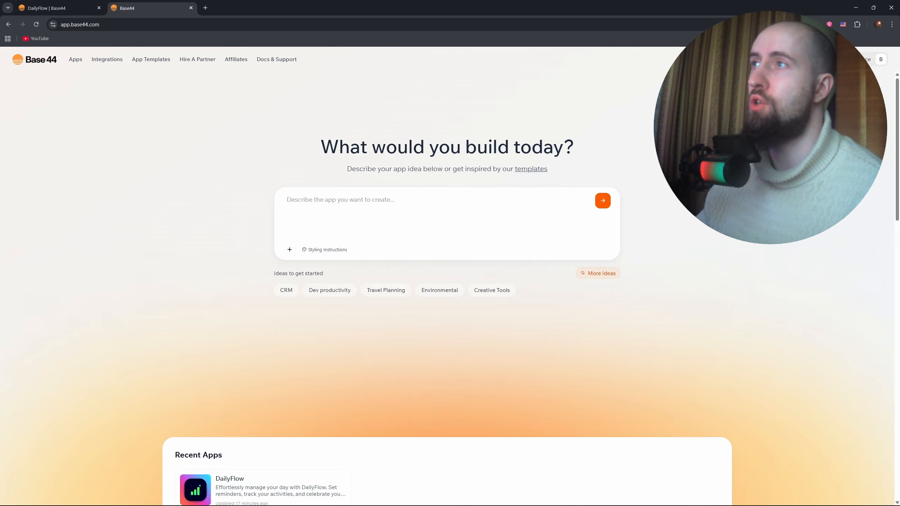
scroll(450, 277, down, 3)
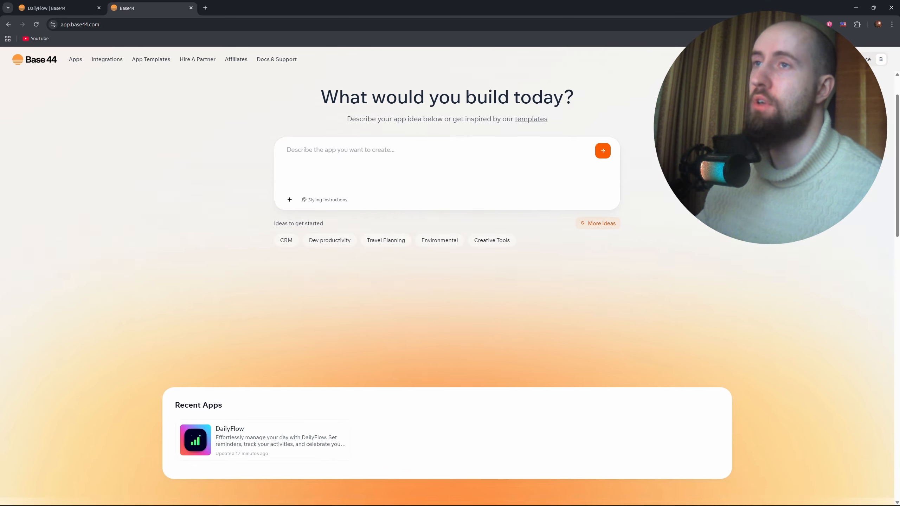
scroll(450, 277, up, 3)
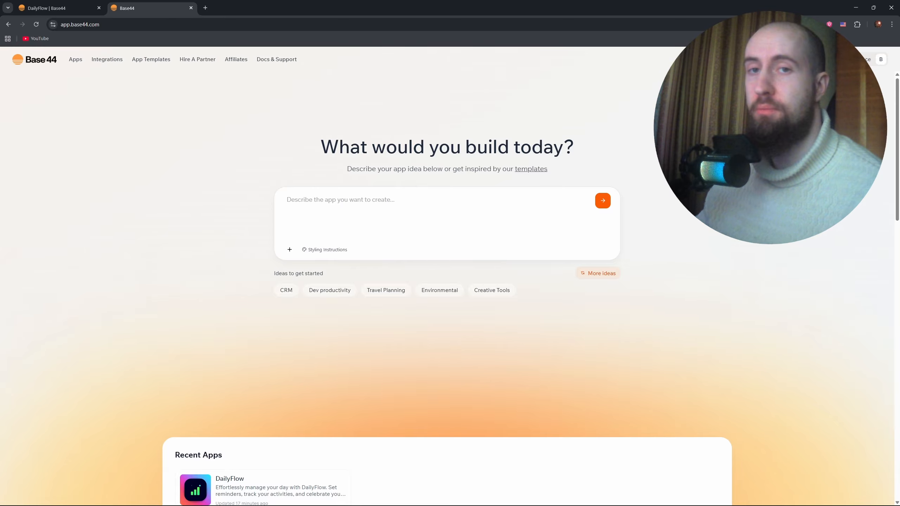
click(866, 61)
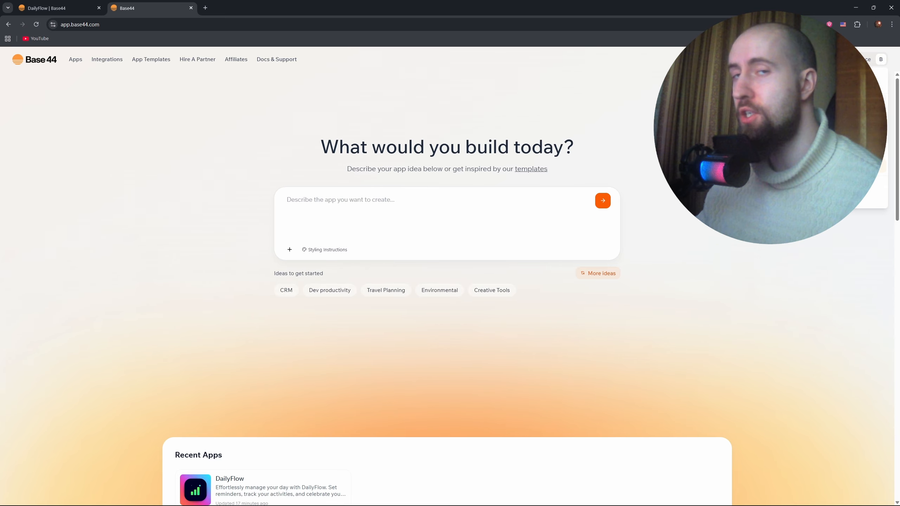
click(383, 204)
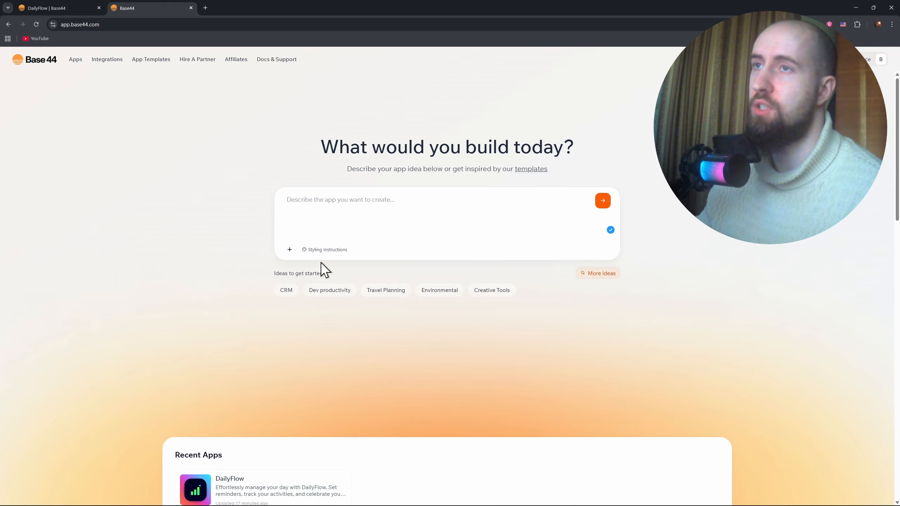
Step: Open the styling instructions for the app prompt and skim through the available design styles
click(319, 251)
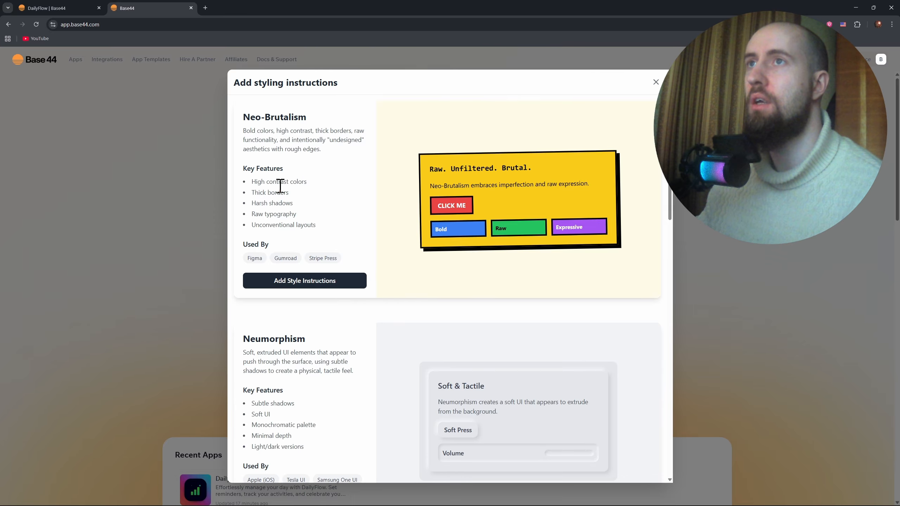
scroll(315, 193, down, 5)
scroll(341, 215, down, 8)
scroll(371, 231, up, 12)
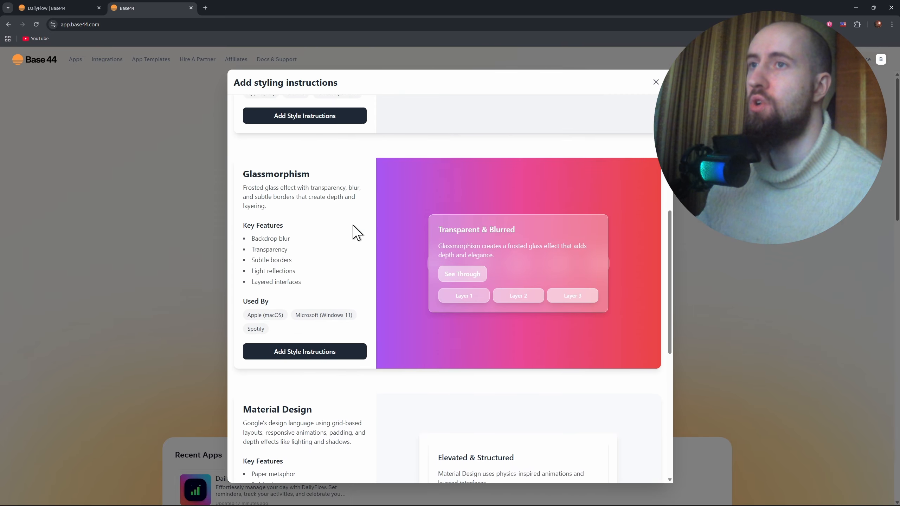
scroll(342, 214, up, 1)
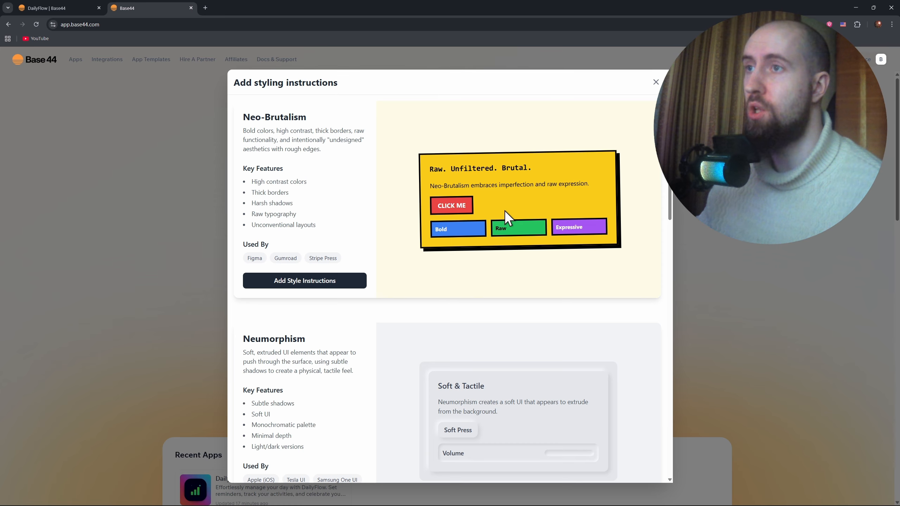
Step: Examine the Neumorphism style's preview, description and key features
scroll(506, 210, down, 4)
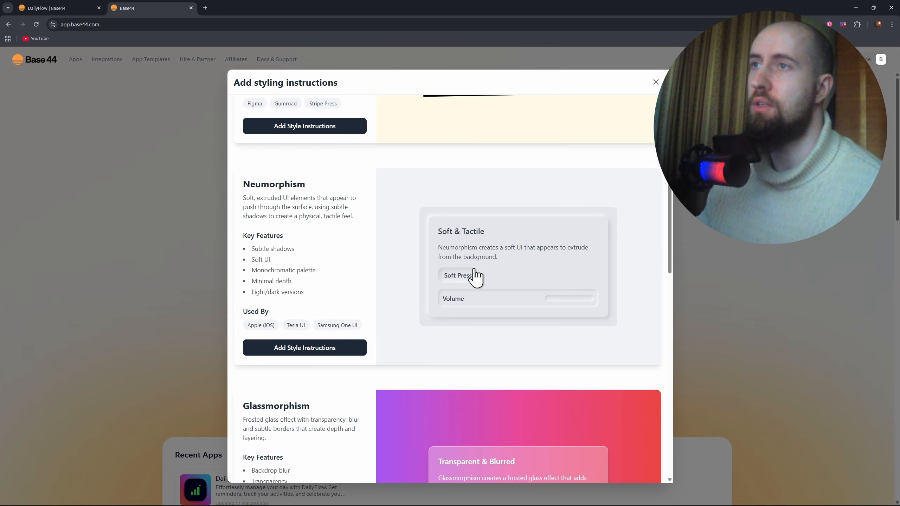
scroll(556, 298, down, 1)
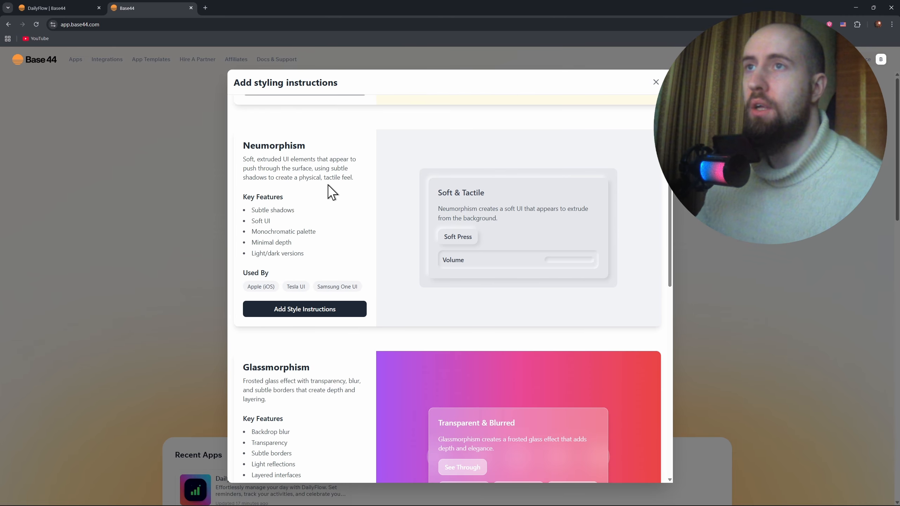
drag(243, 158, 362, 184)
click(341, 198)
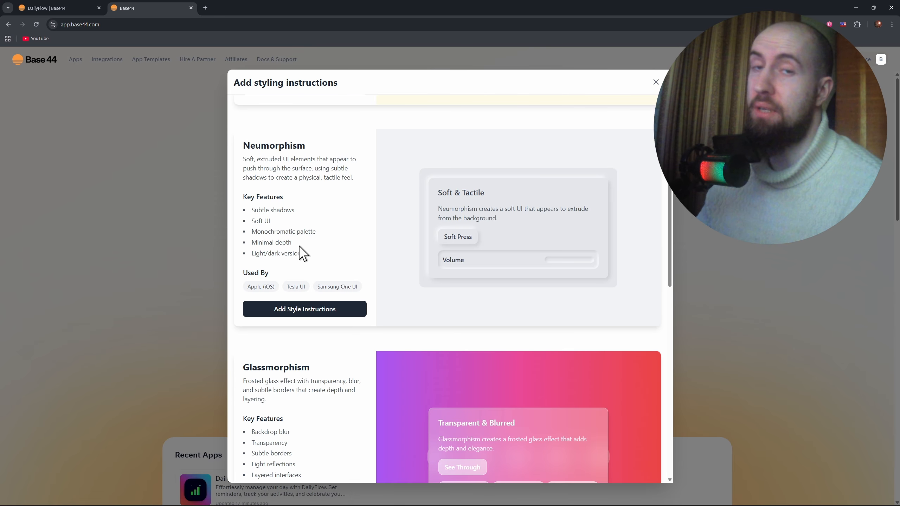
Step: Examine the Glassmorphism style's preview and the companies listed as using it
scroll(348, 232, down, 5)
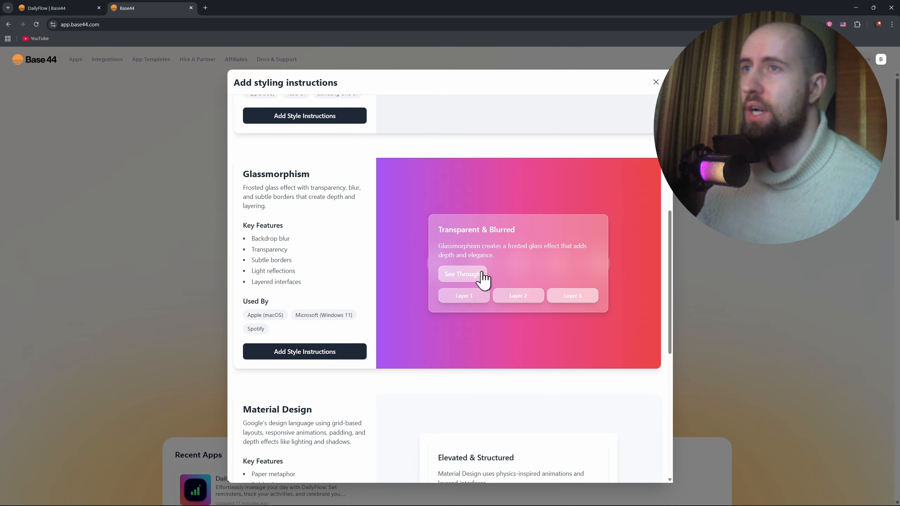
scroll(496, 259, down, 1)
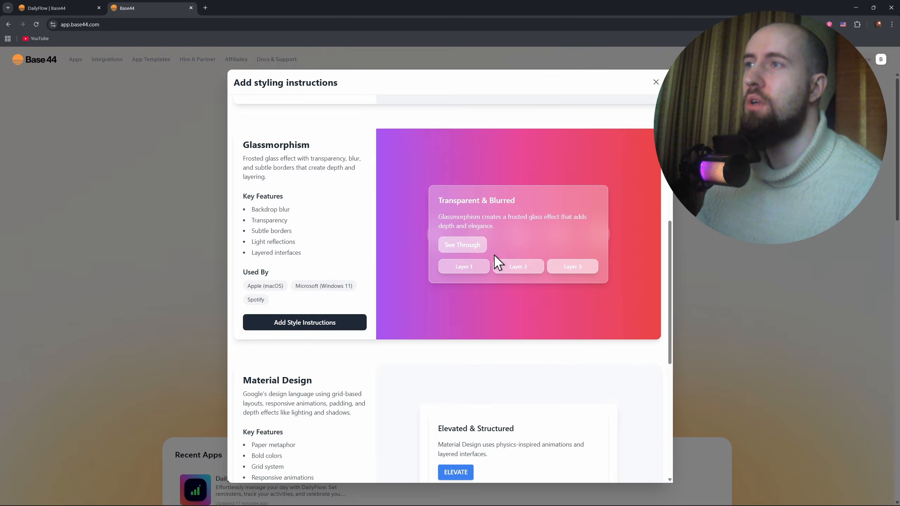
scroll(496, 259, up, 1)
scroll(495, 251, up, 1)
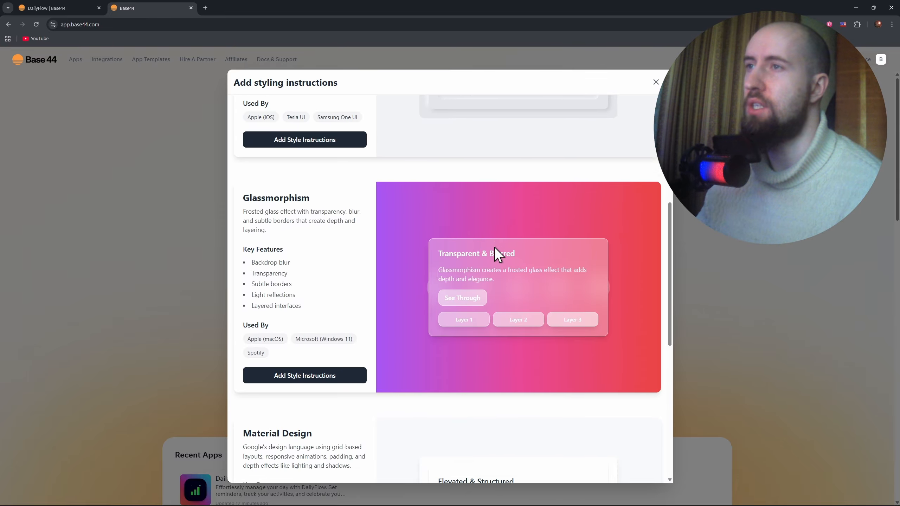
scroll(495, 250, down, 1)
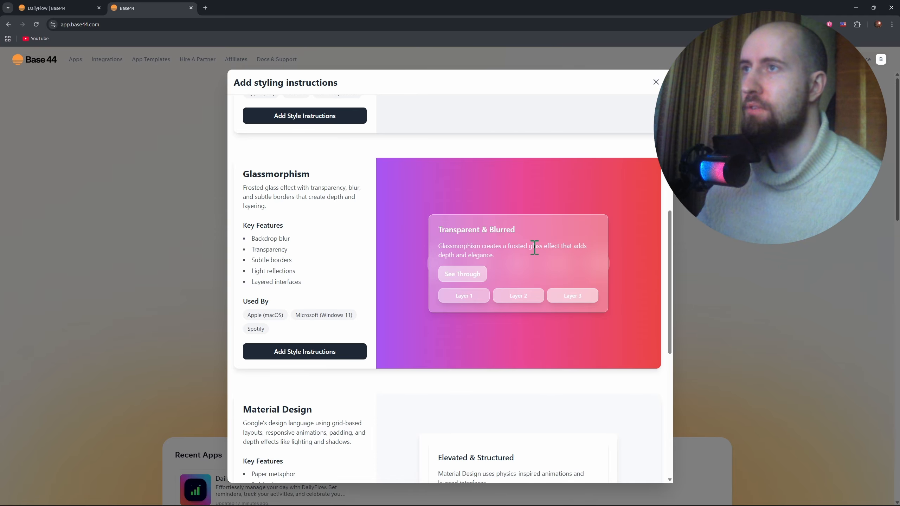
scroll(369, 272, down, 1)
scroll(321, 291, up, 1)
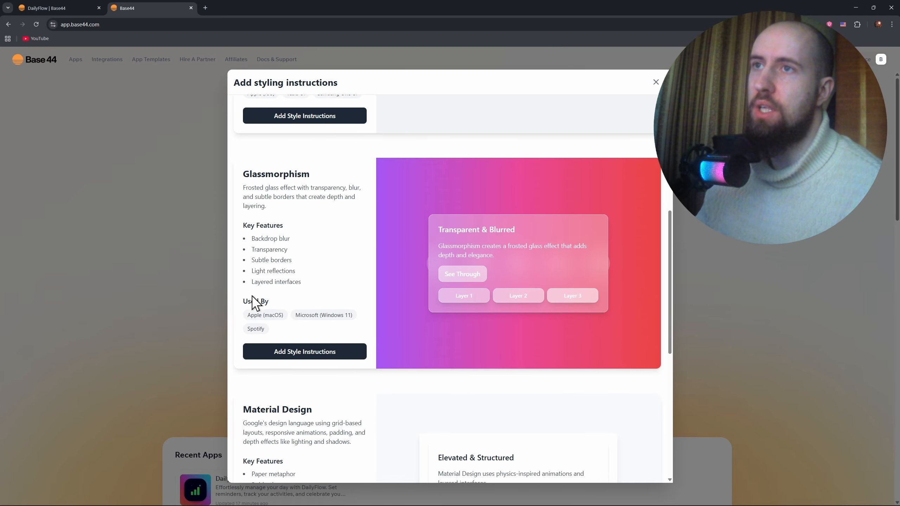
drag(240, 299, 279, 315)
click(294, 305)
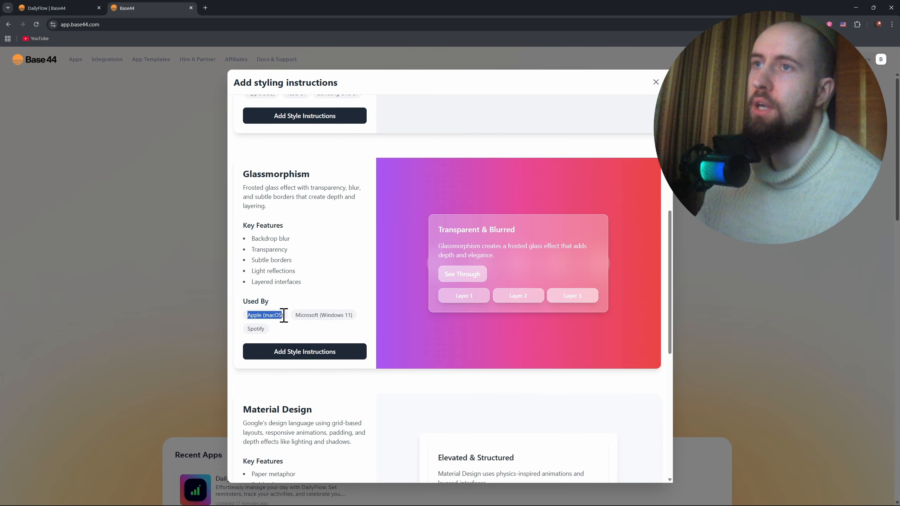
click(303, 330)
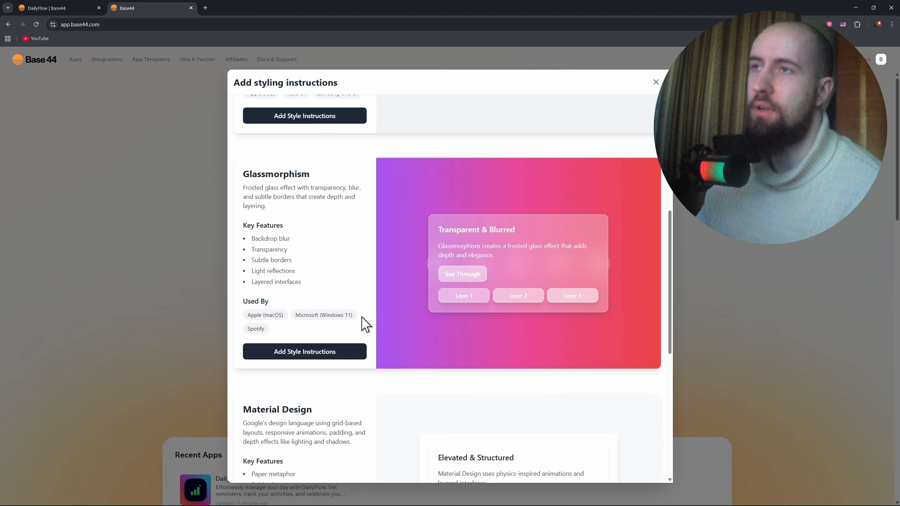
Step: Review the Material Design style and the products listed as using it
scroll(365, 324, down, 5)
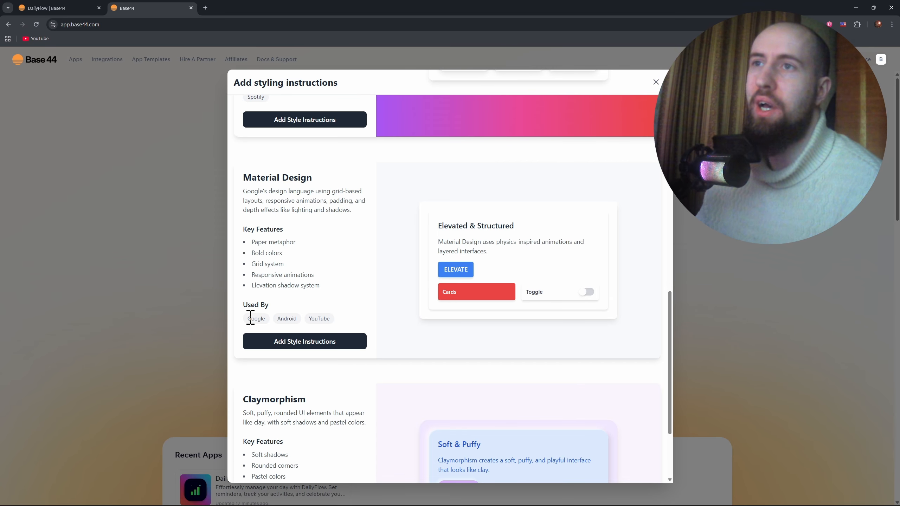
drag(247, 320, 268, 320)
click(305, 304)
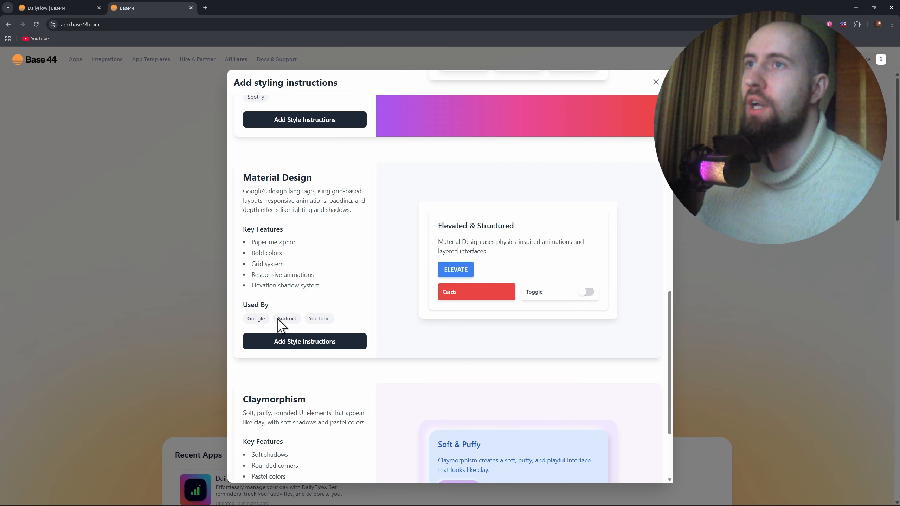
scroll(360, 289, down, 1)
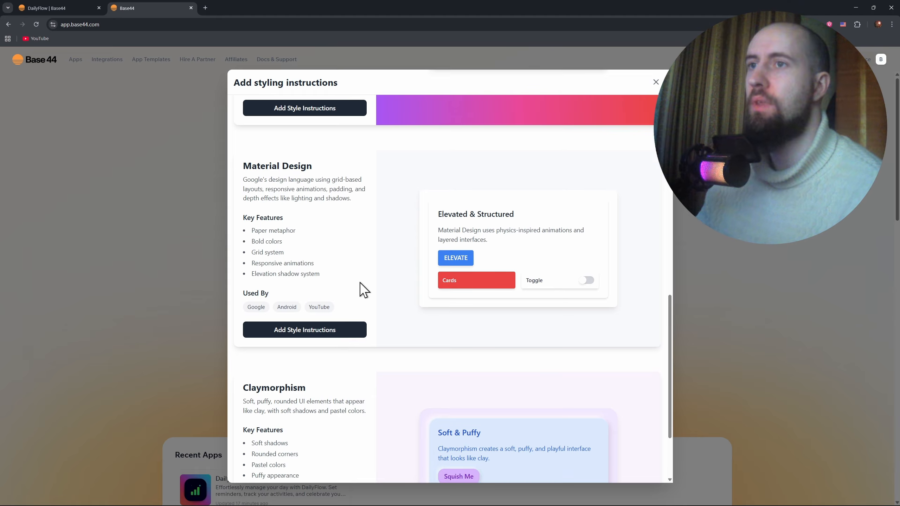
Step: Add the Neumorphism style instructions to the app prompt
scroll(425, 280, up, 15)
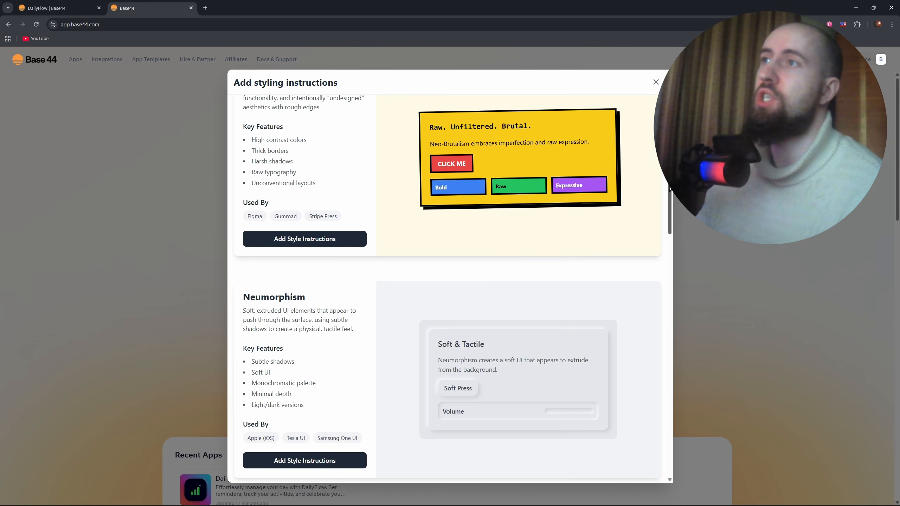
scroll(669, 187, up, 1)
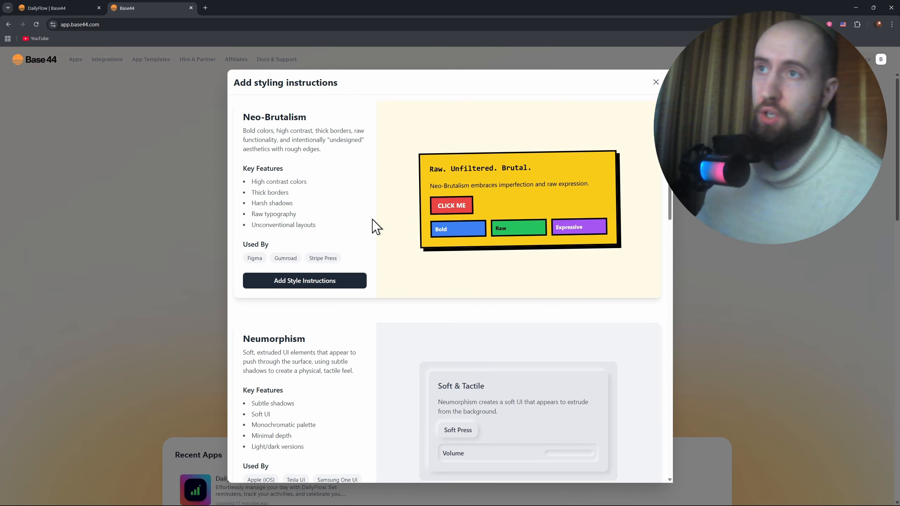
scroll(369, 229, down, 4)
scroll(390, 241, down, 4)
scroll(441, 268, up, 3)
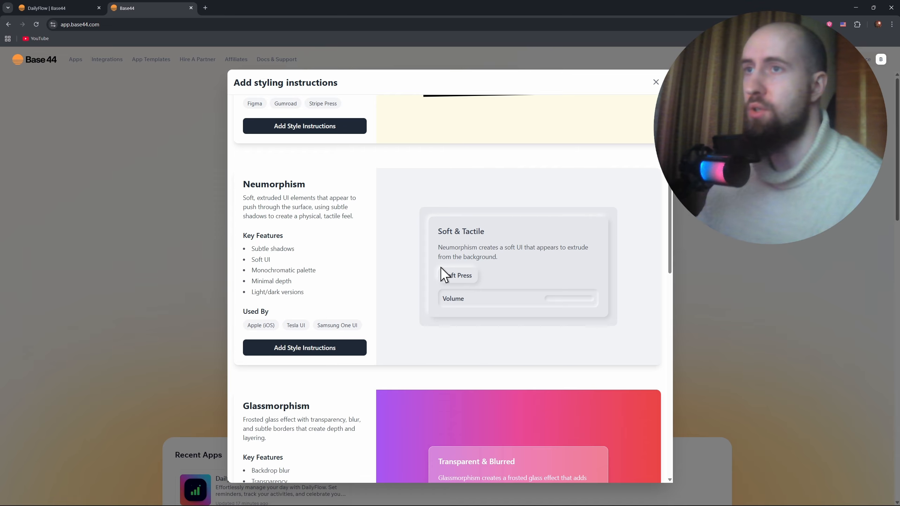
click(342, 348)
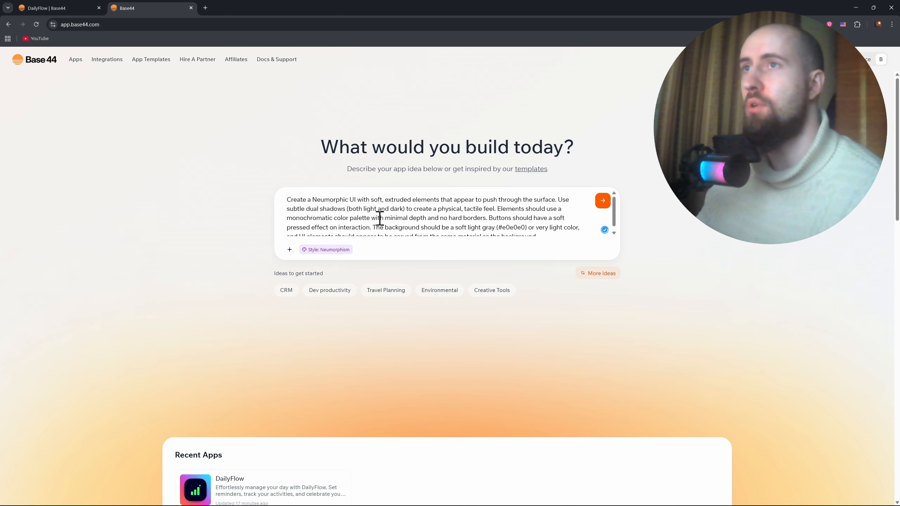
Step: Review the Neumorphism instructions in the prompt and the suggested app idea categories
scroll(444, 212, down, 3)
scroll(520, 213, up, 3)
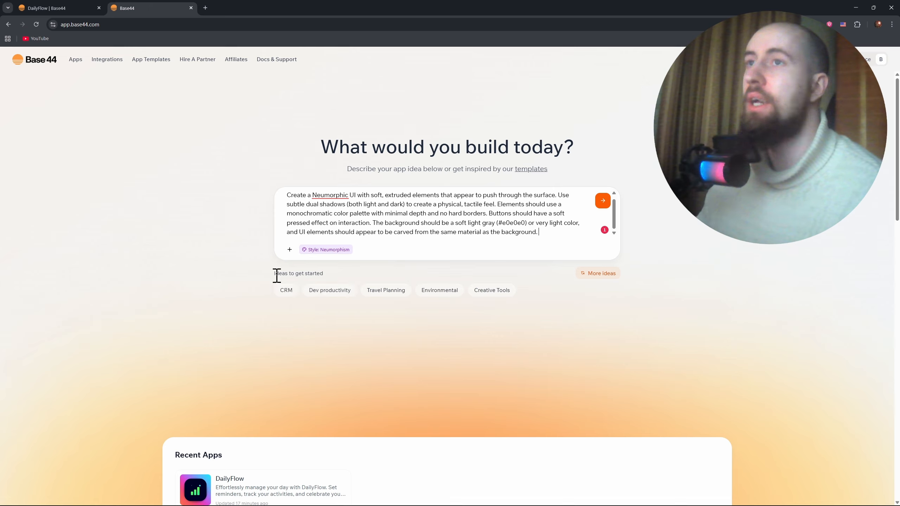
drag(276, 276, 328, 274)
click(332, 275)
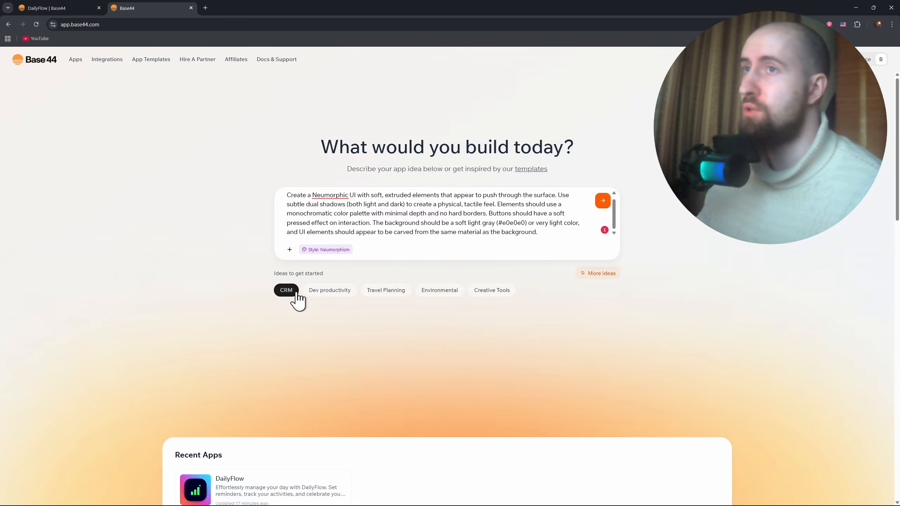
click(546, 236)
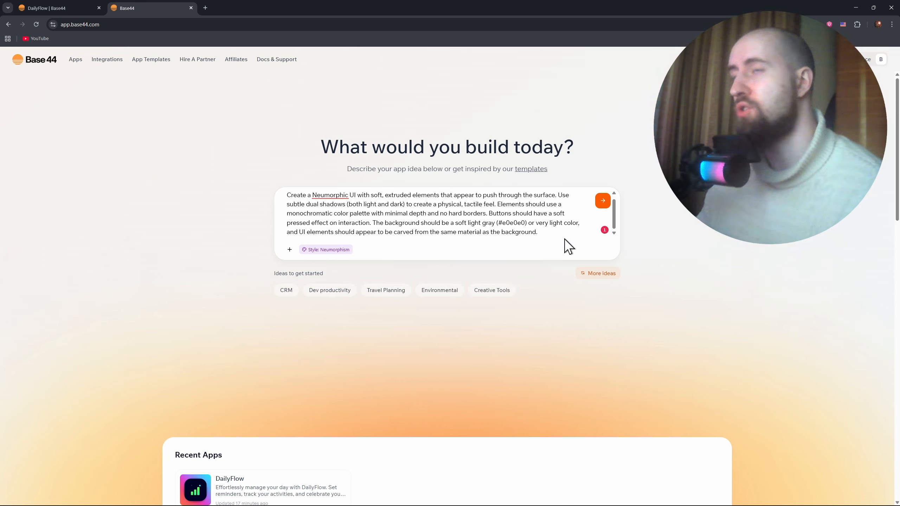
Step: Load a new set of idea categories and fill the prompt with the Meal Planner and Recipe Finder idea from Health and Wellness
click(597, 275)
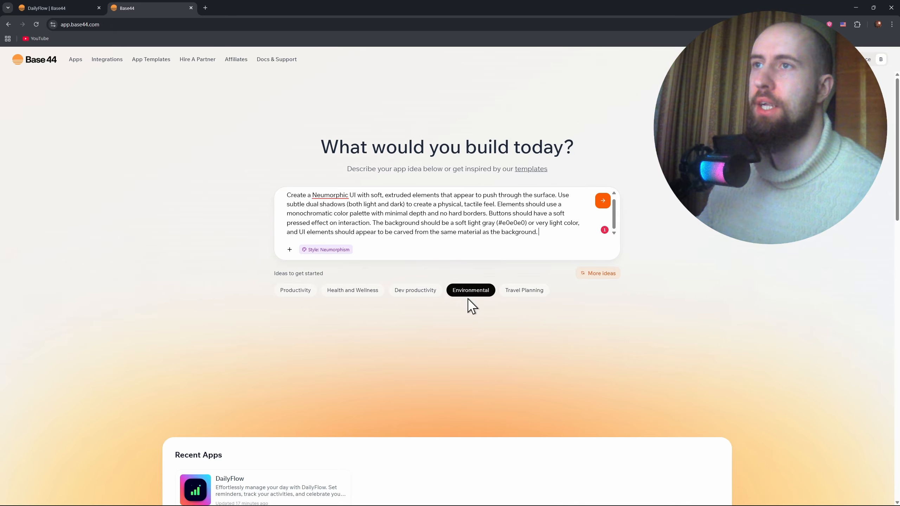
click(353, 291)
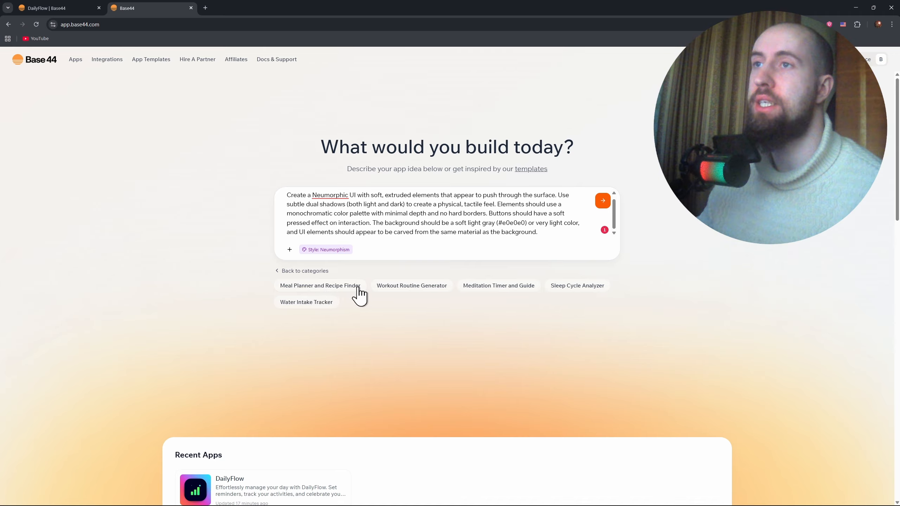
click(334, 288)
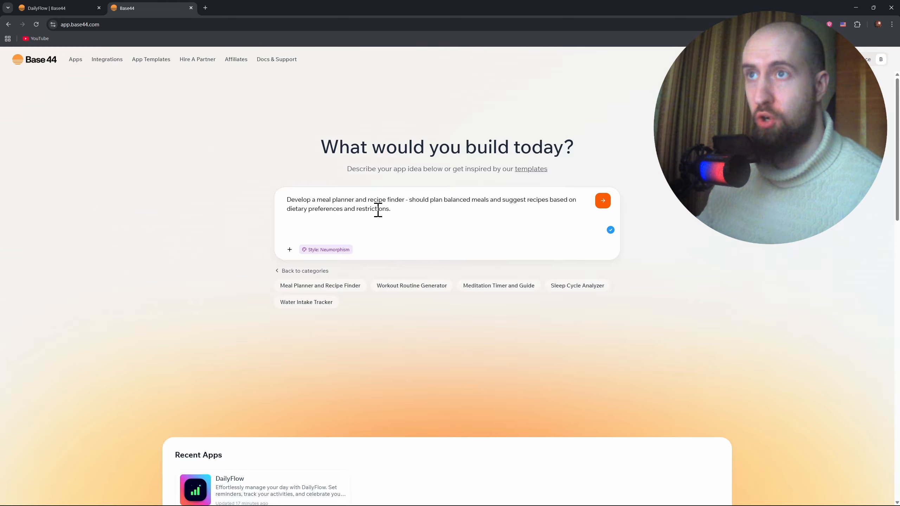
drag(289, 201, 584, 215)
click(453, 225)
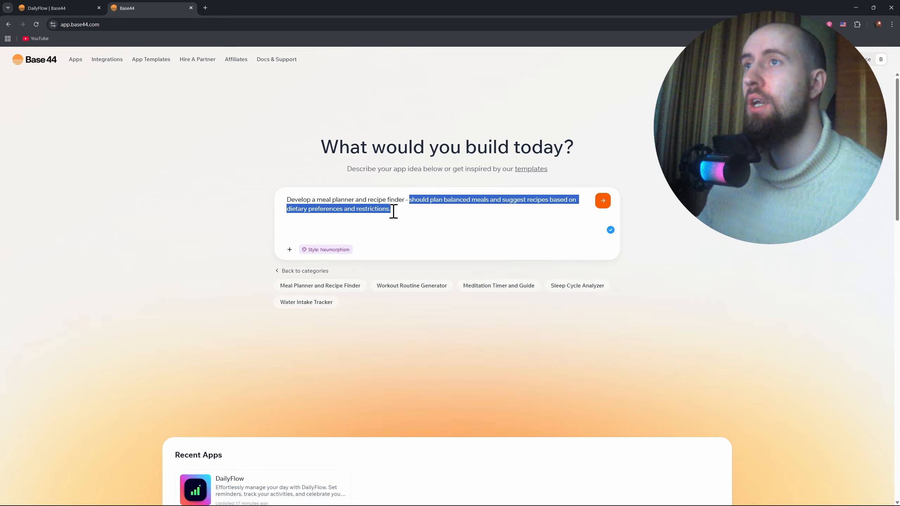
Step: Replace the prompt with the Workout Routine Generator idea and read through its requirements
click(414, 211)
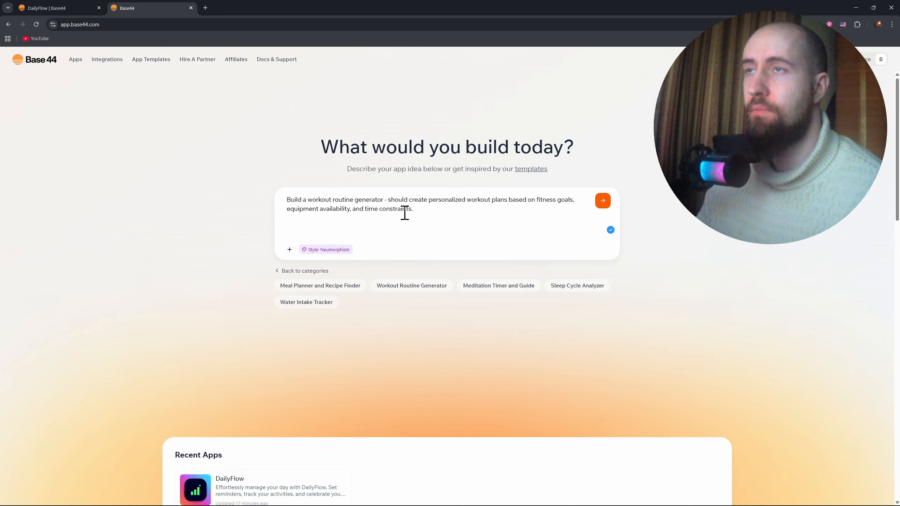
drag(387, 200, 426, 217)
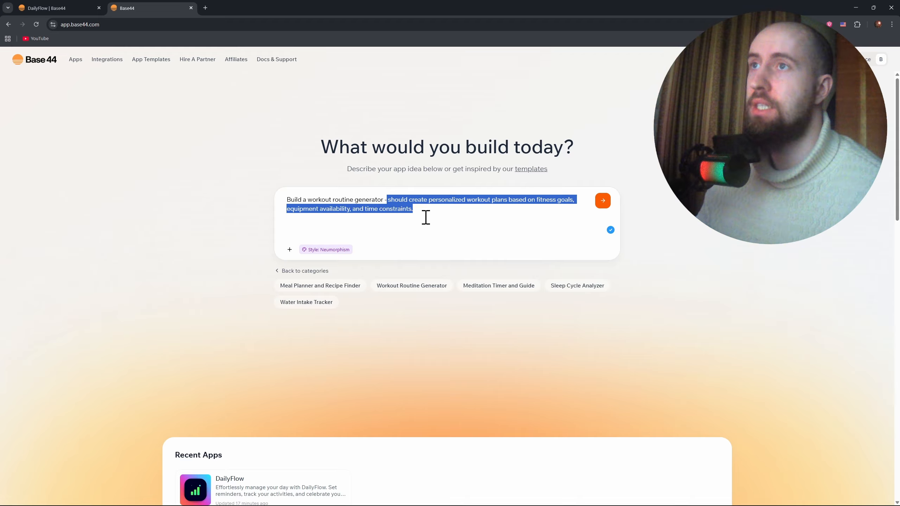
click(420, 215)
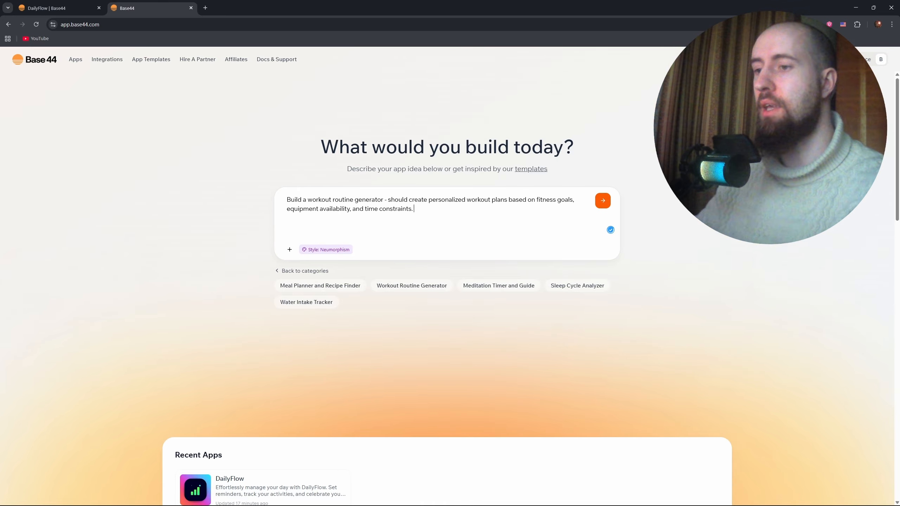
Step: Append "make sure to separate the novice levels athletes and the pros." to the prompt and submit it to build the app
text(make sure to separate the novice levels athletes)
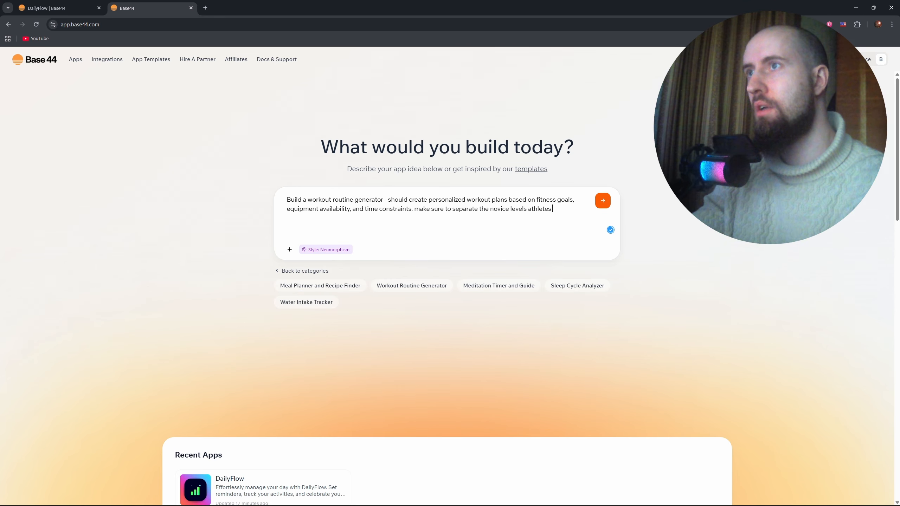
text(and the pro)
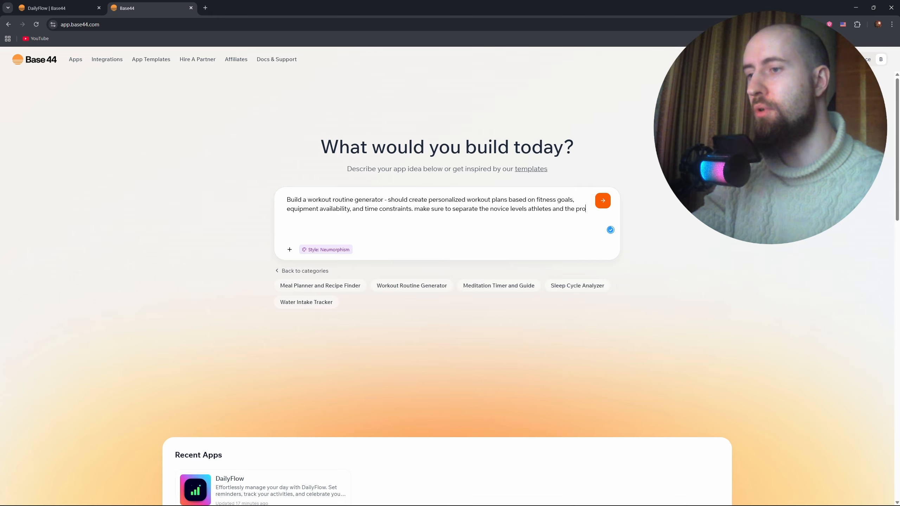
text(s.)
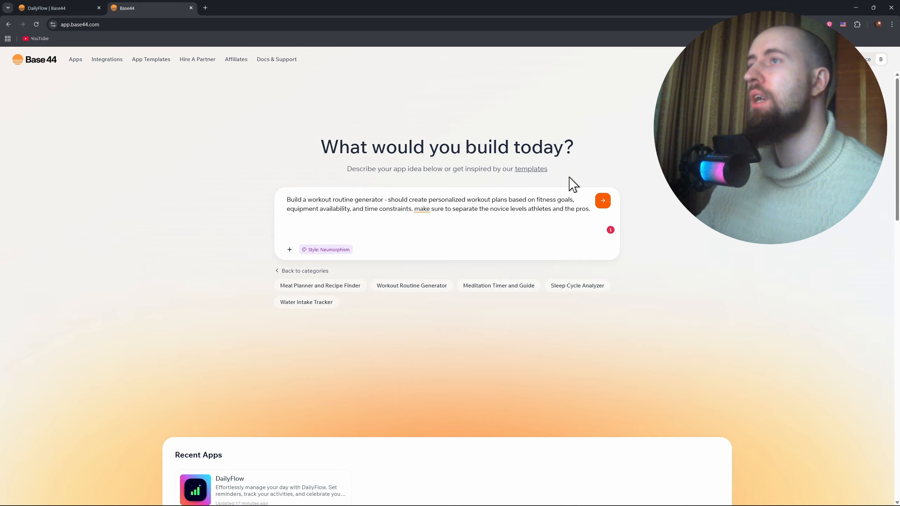
click(602, 201)
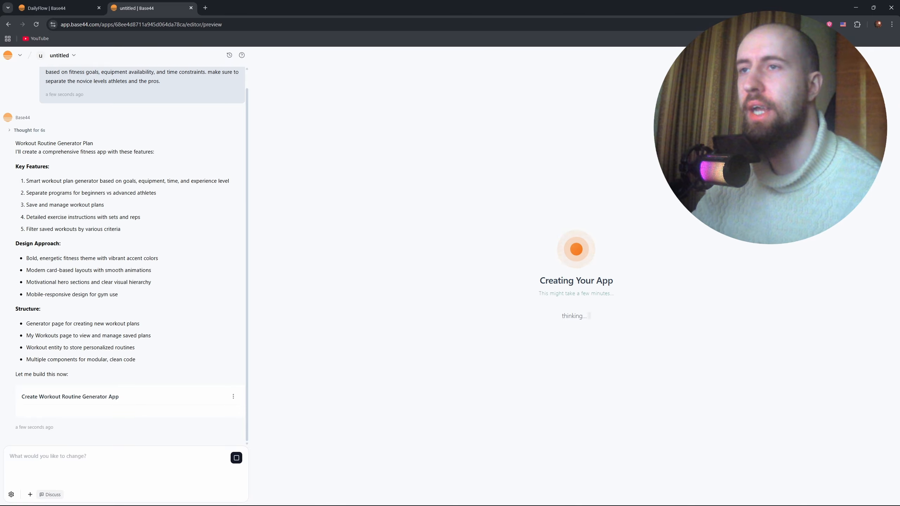
Step: Examine the workout generator plan's key features, design approach and structure, and follow the build progress list
scroll(237, 185, up, 3)
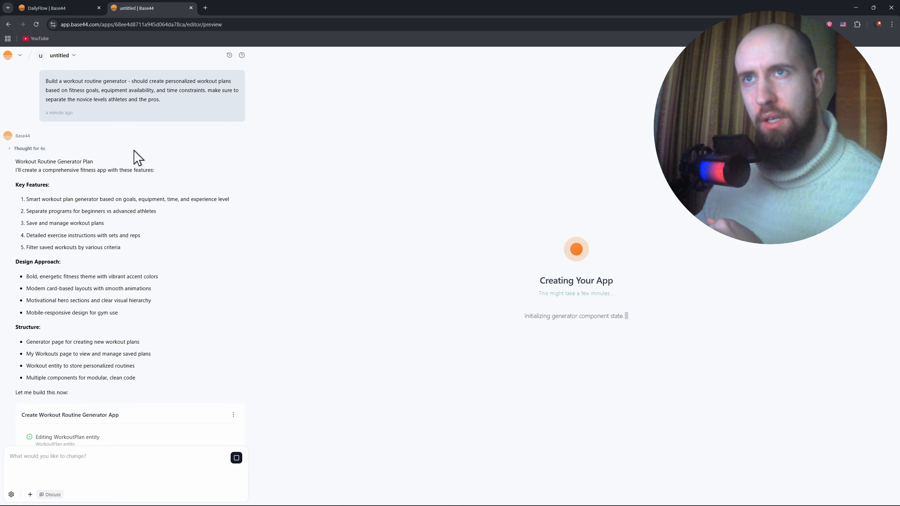
drag(14, 184, 51, 186)
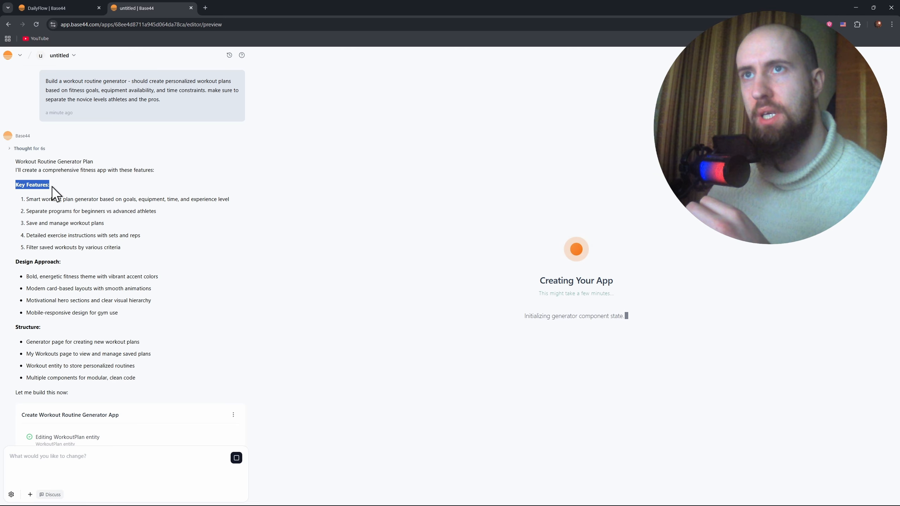
click(22, 192)
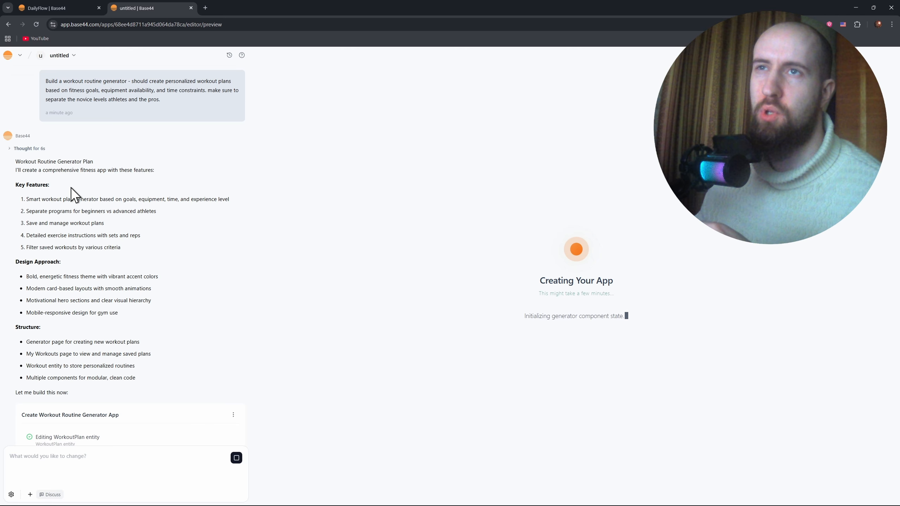
drag(26, 200, 139, 248)
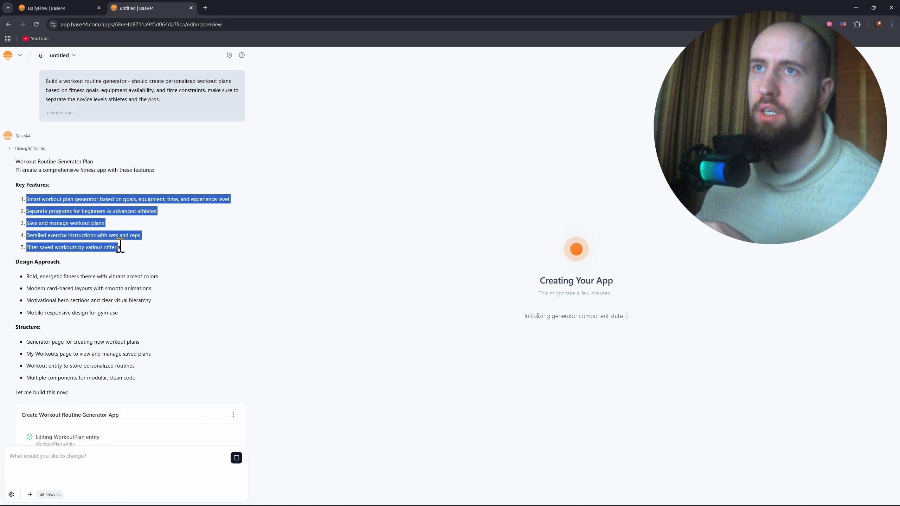
click(73, 248)
scroll(73, 249, down, 3)
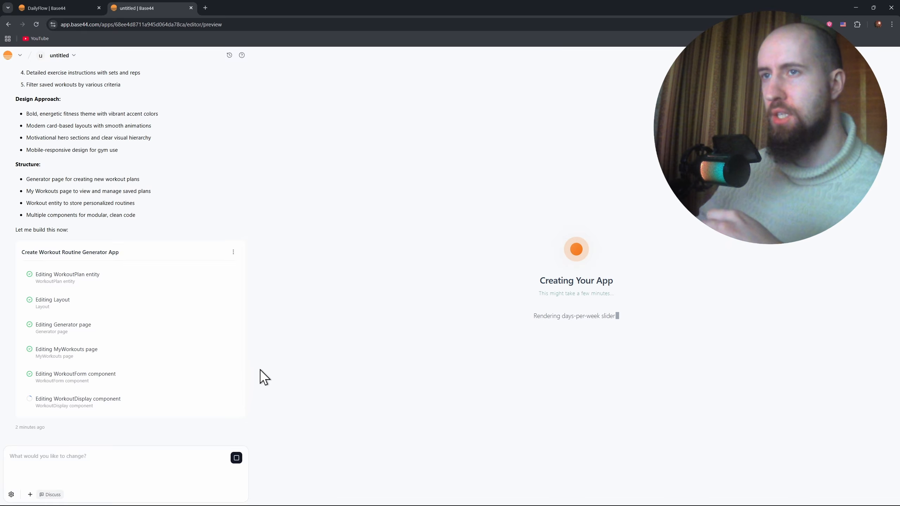
scroll(213, 355, up, 5)
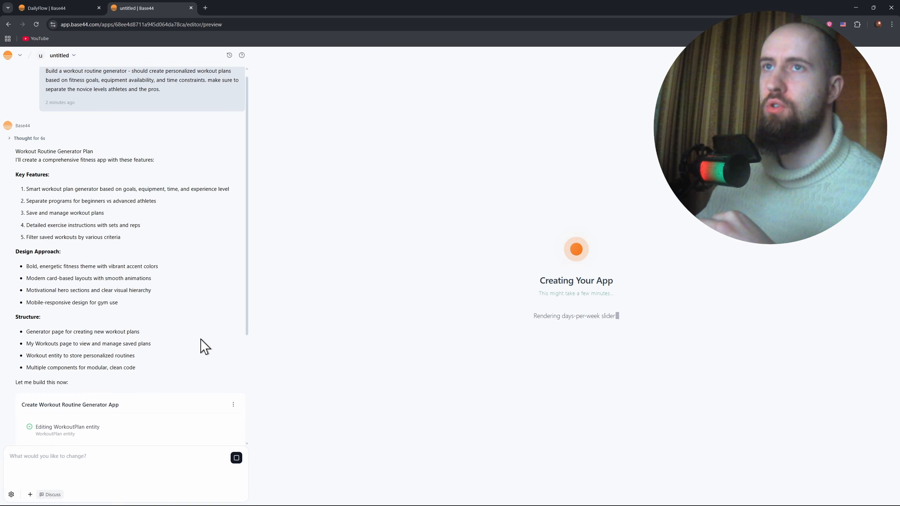
scroll(169, 247, down, 5)
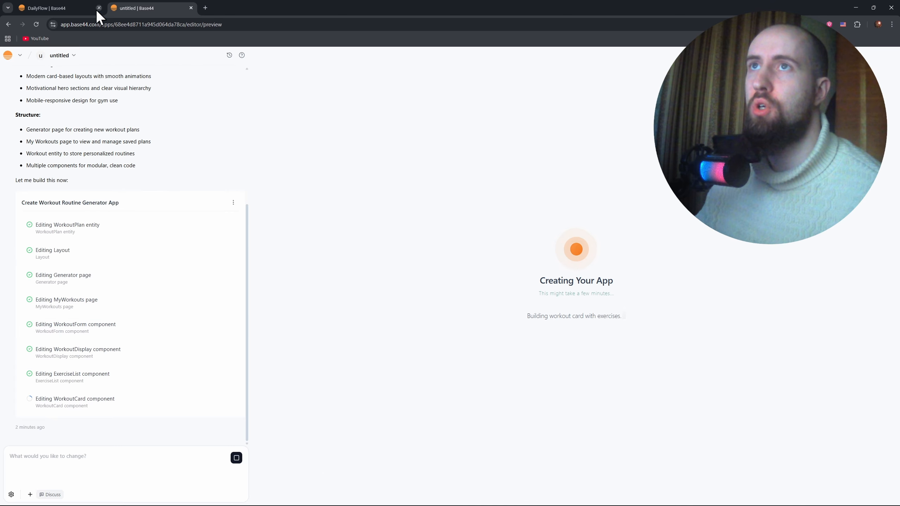
Step: Switch to the DailyFlow project and review its app preview and list of build steps
click(79, 8)
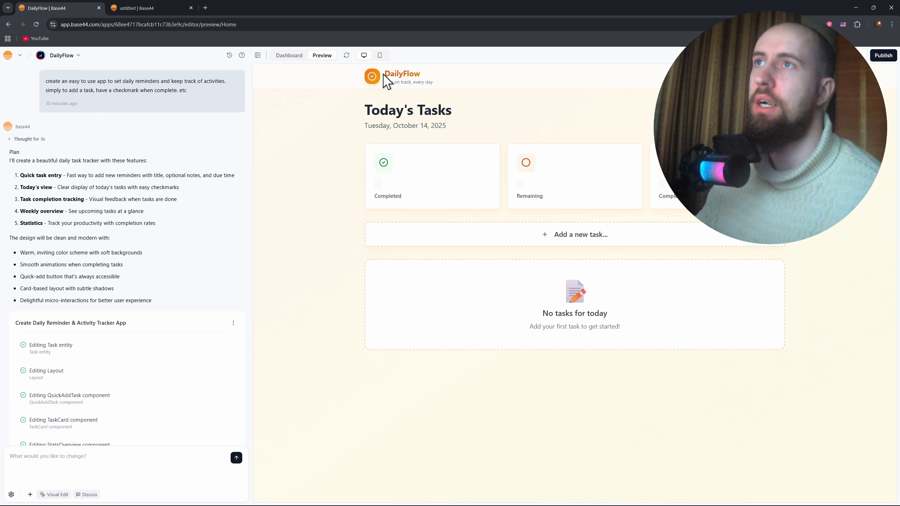
drag(384, 74, 428, 77)
click(330, 146)
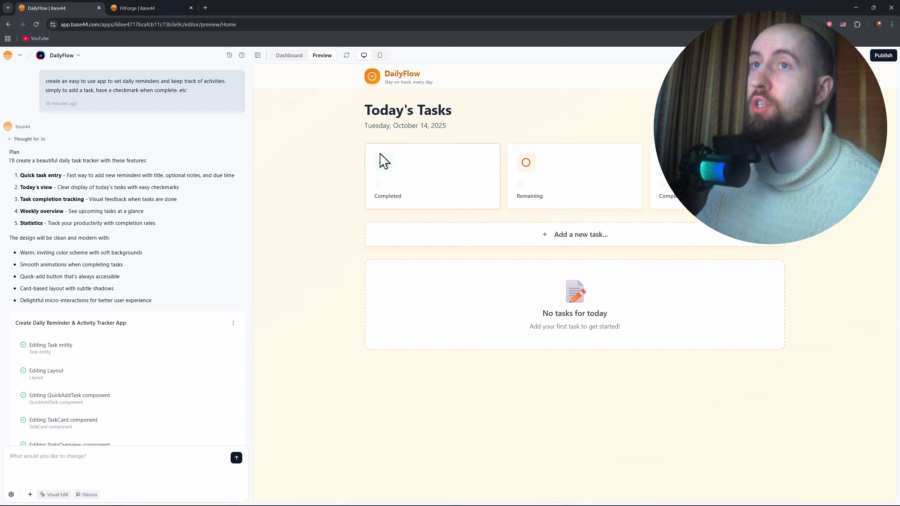
scroll(124, 284, down, 3)
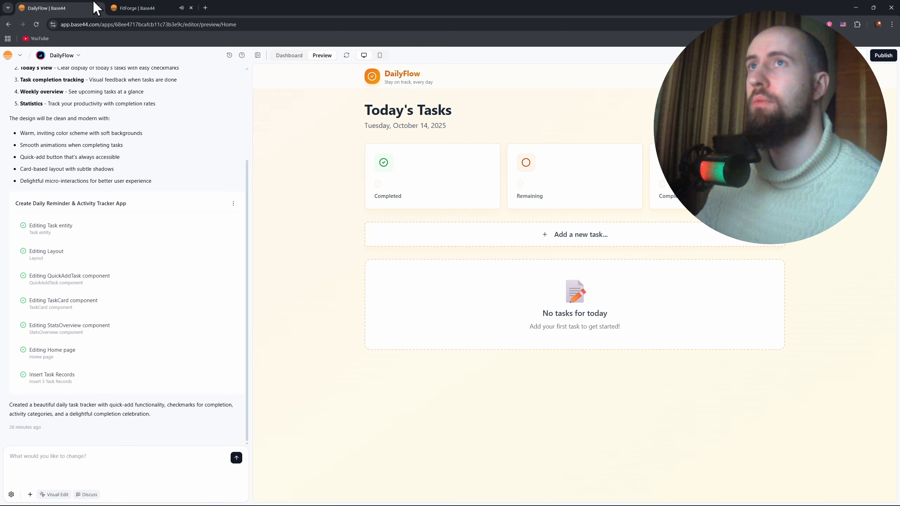
Step: Go to the FitForge project and check the fitness goal choices in its workout form without selecting one
click(126, 7)
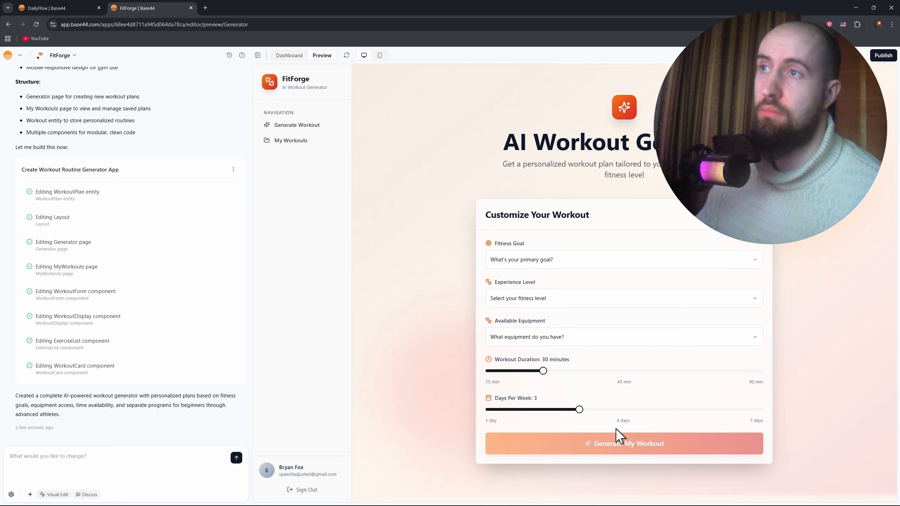
click(572, 263)
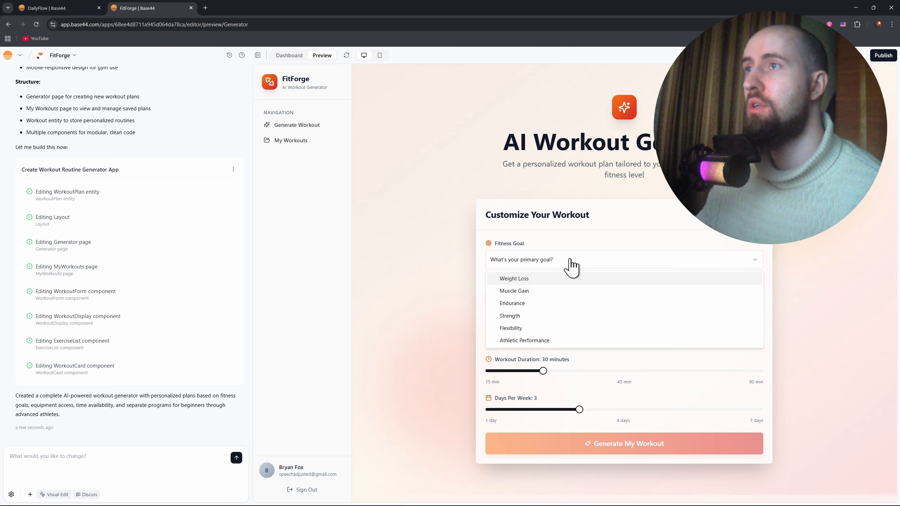
click(856, 287)
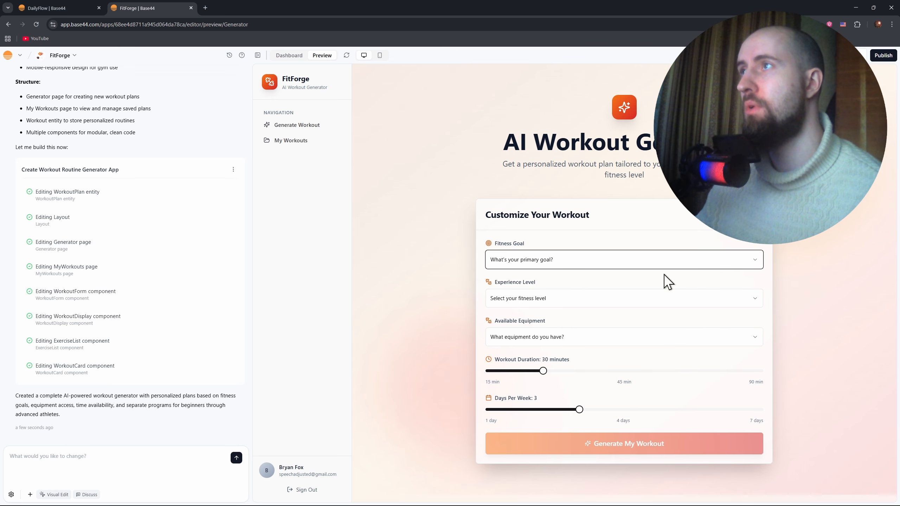
Step: Return to the DailyFlow project and review the daily task tracker description in its plan
click(57, 7)
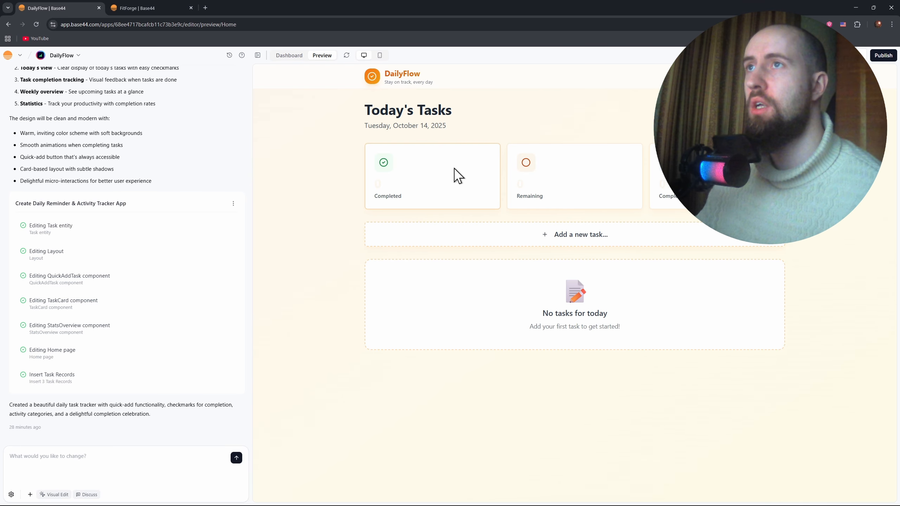
scroll(200, 186, up, 3)
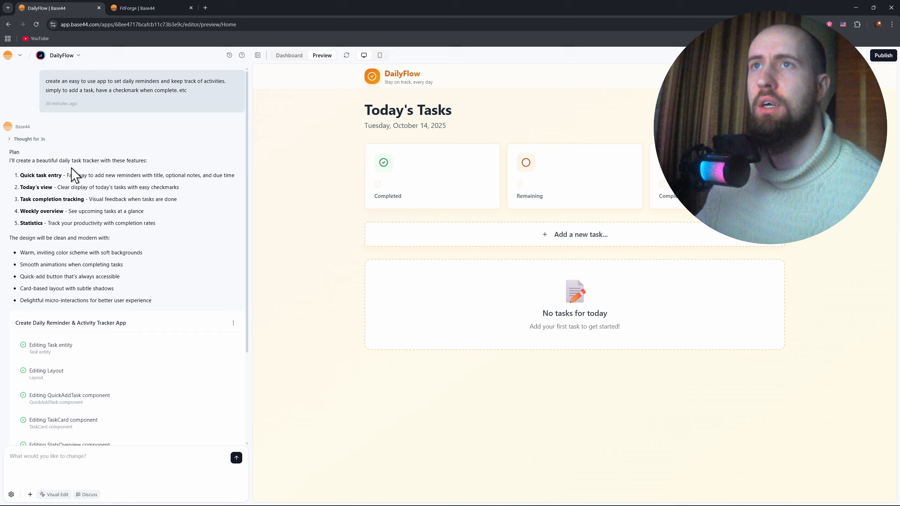
drag(56, 164, 91, 163)
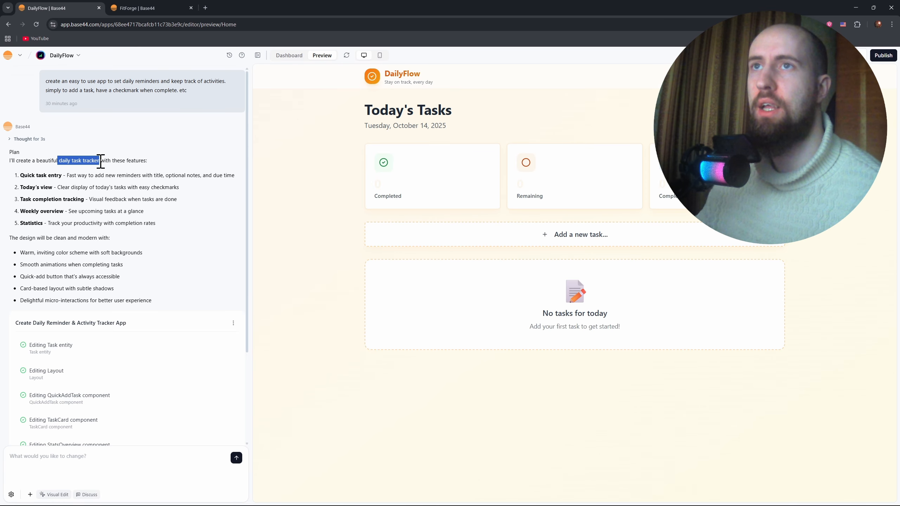
click(264, 163)
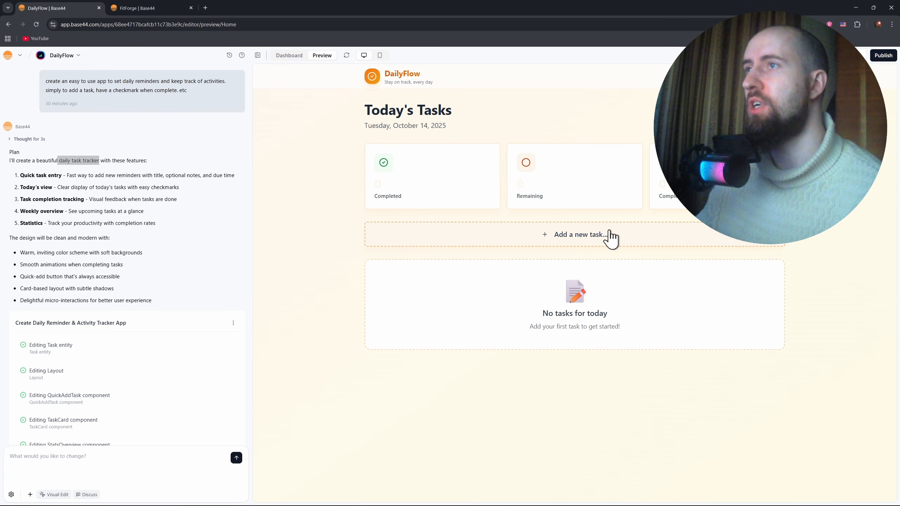
Step: Start a new task titled GYM in the DailyFlow preview, with the note "go to work!"
click(571, 236)
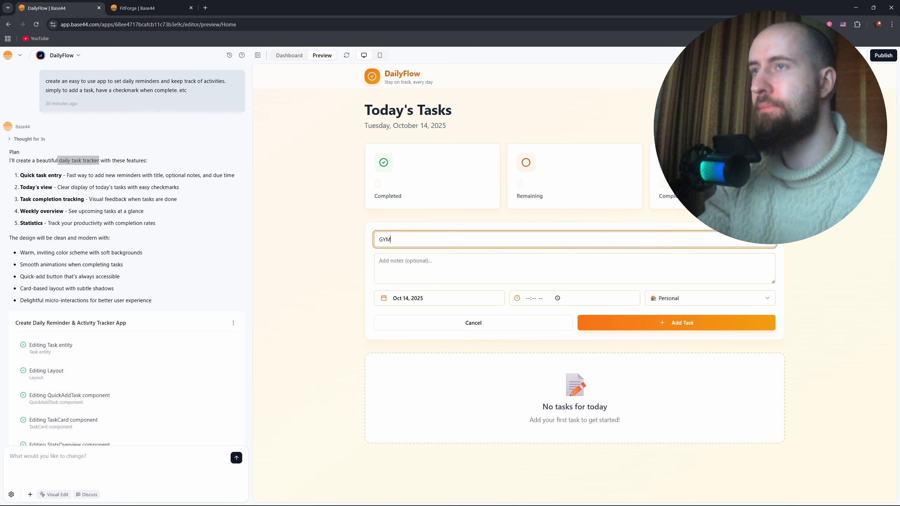
click(453, 263)
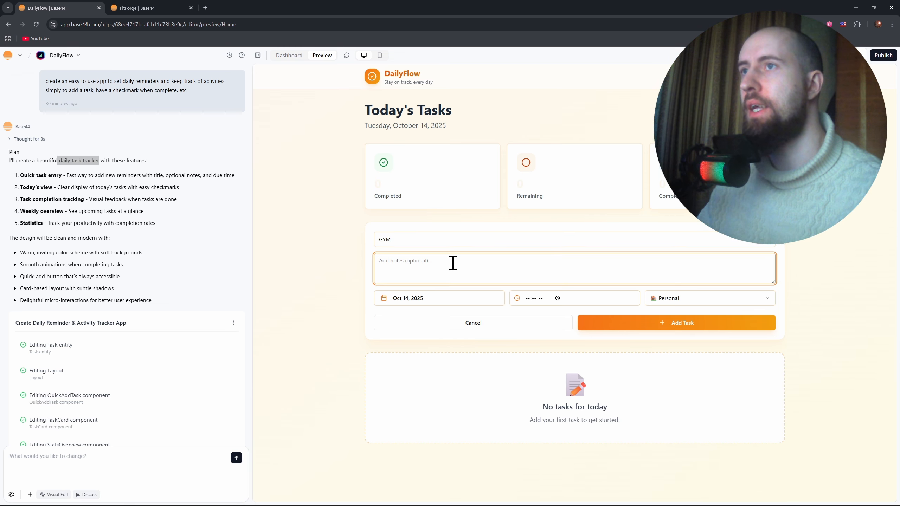
text(go to)
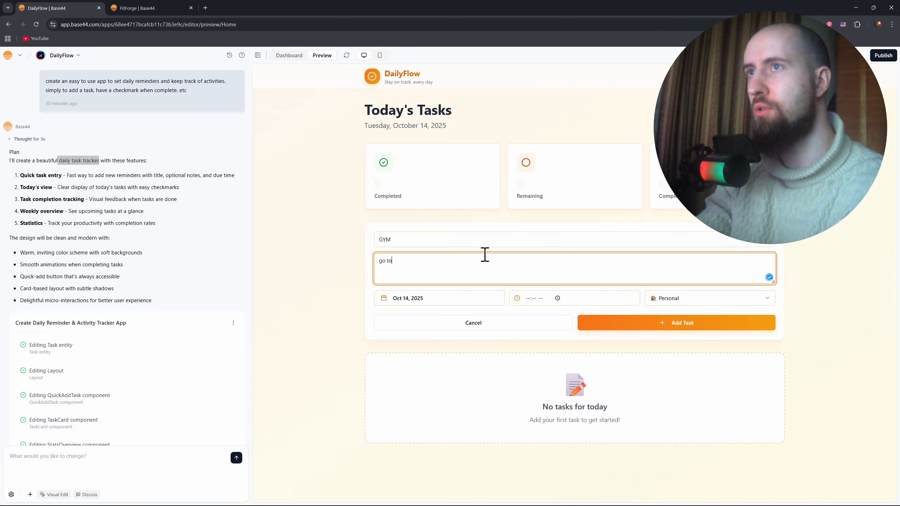
text( work!)
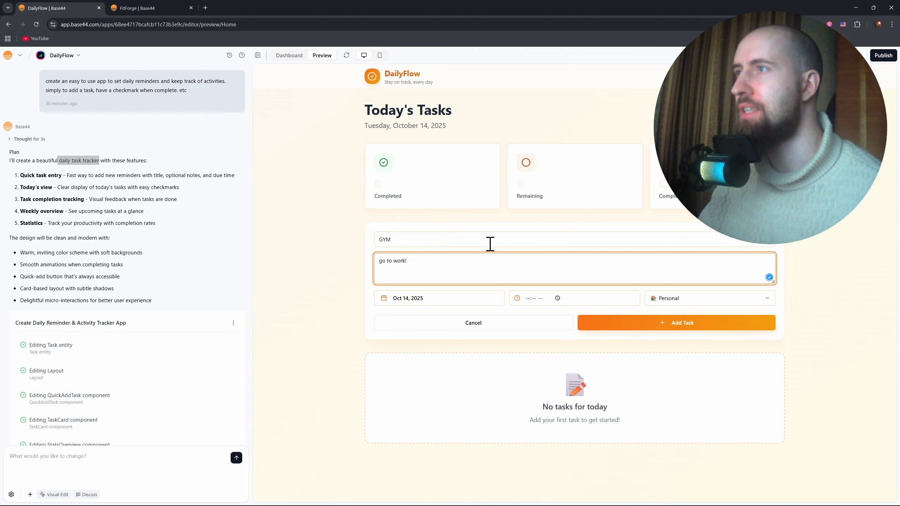
click(878, 257)
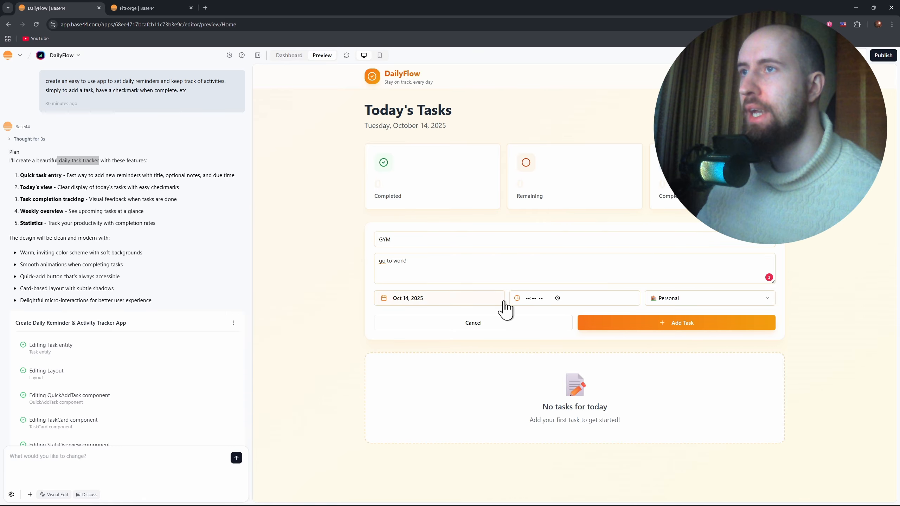
Step: Add the GYM task with a time of 04:23 PM and the Health category, and mark it complete
click(559, 299)
click(735, 303)
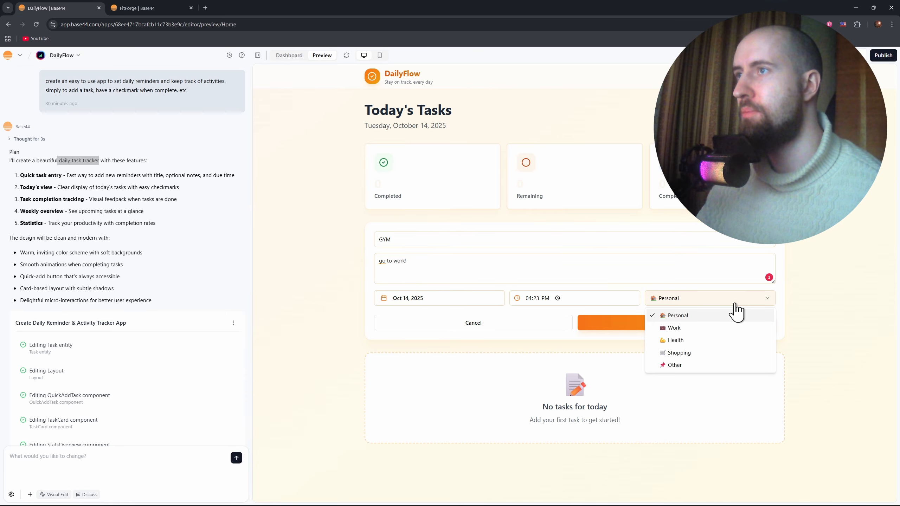
click(685, 340)
click(827, 300)
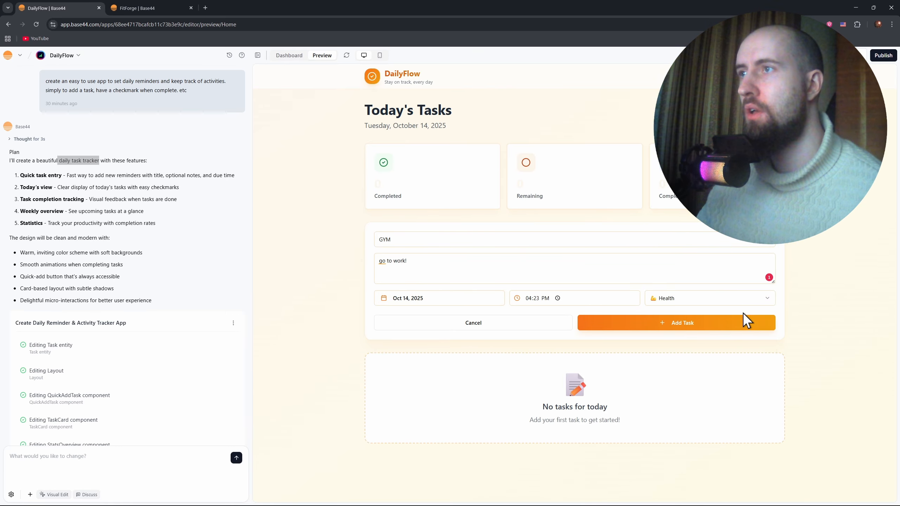
click(647, 329)
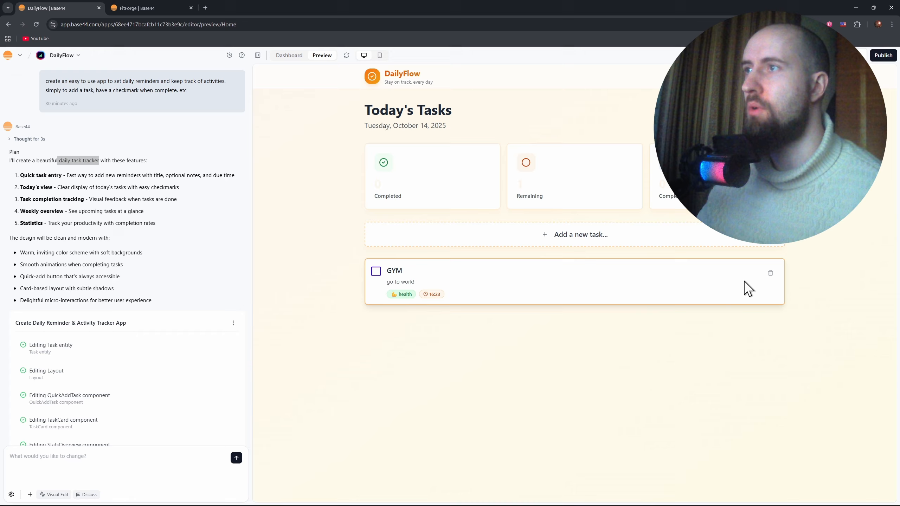
click(377, 272)
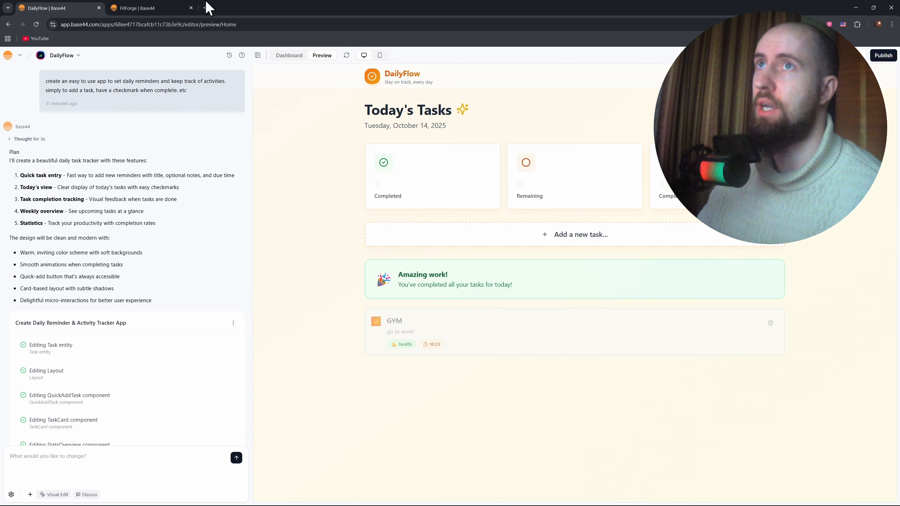
Step: Switch to the FitForge project and set the workout's fitness goal to Strength and experience level to Advanced
click(178, 3)
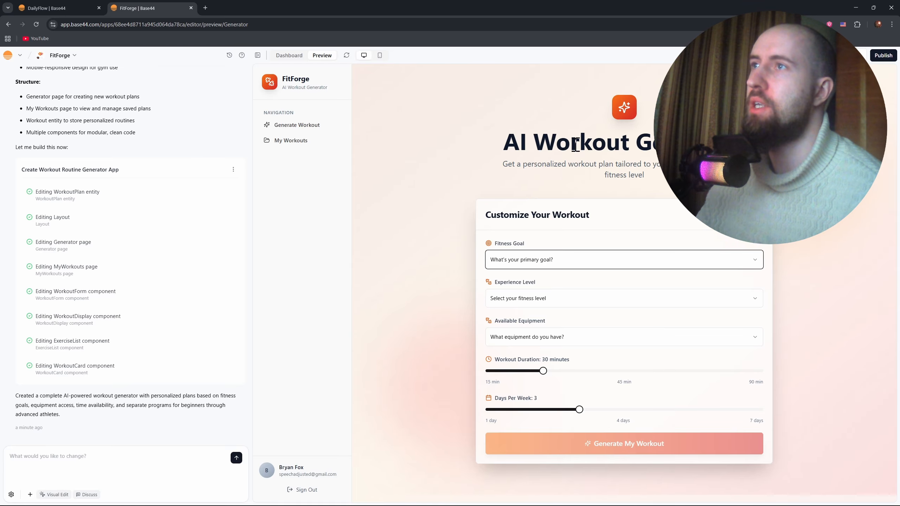
drag(503, 142, 744, 143)
click(748, 146)
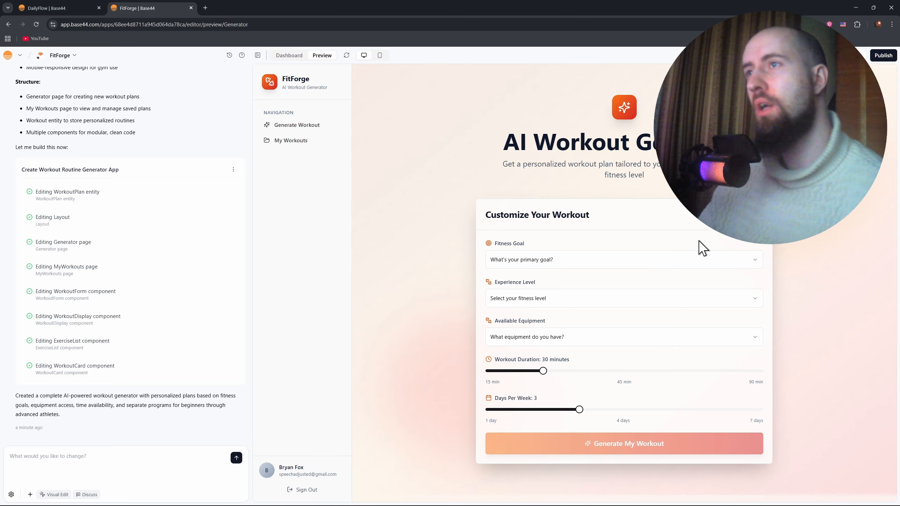
click(663, 261)
click(572, 316)
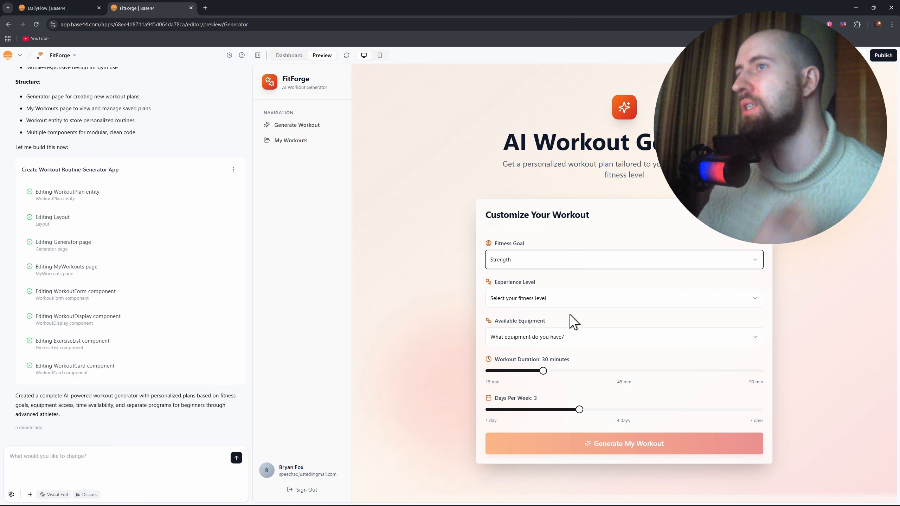
click(609, 300)
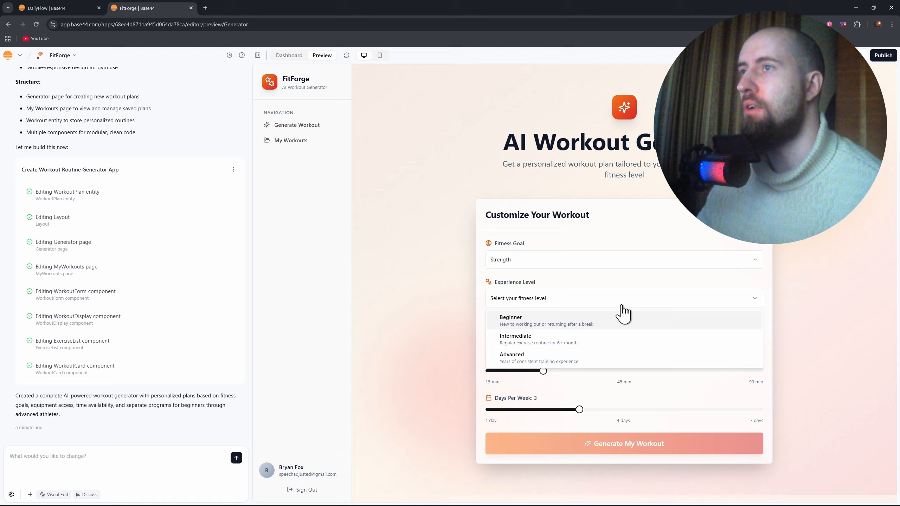
click(546, 368)
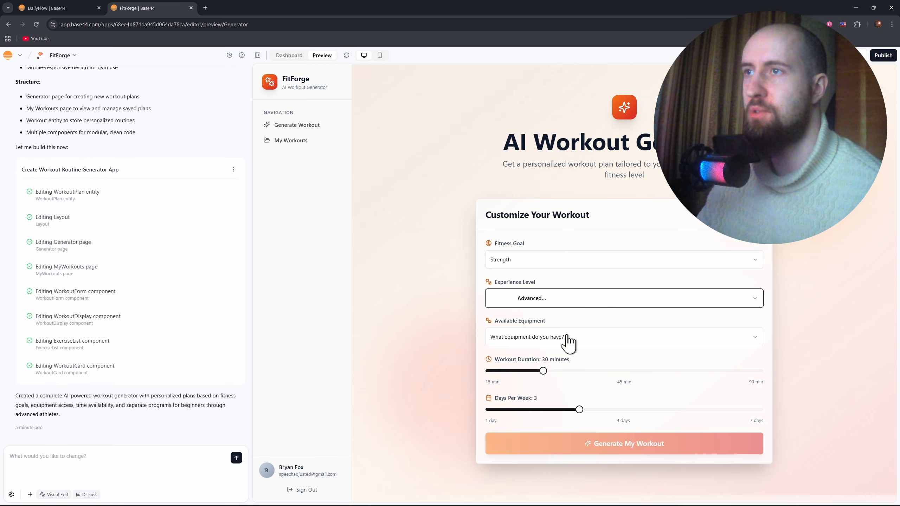
Step: Generate a workout using Minimal Equipment (bands, dumbbells), a 60-minute duration and 4 days per week
click(543, 337)
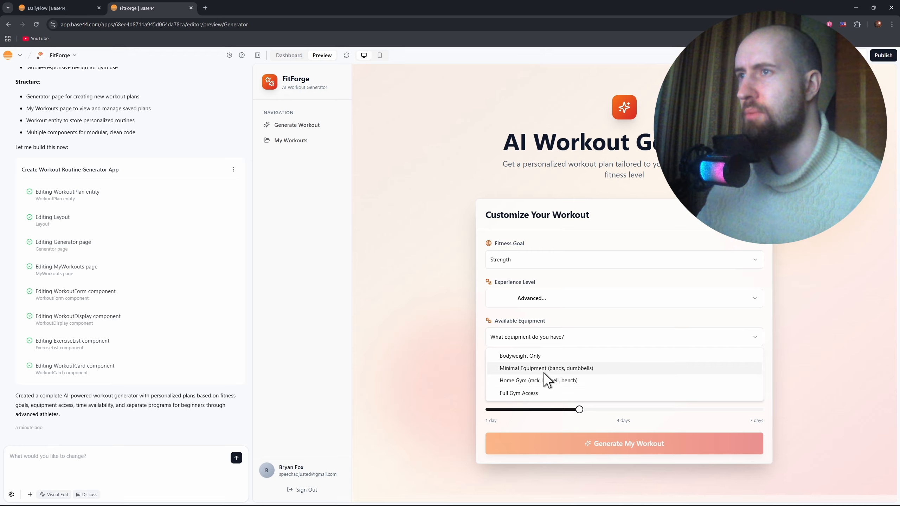
click(550, 369)
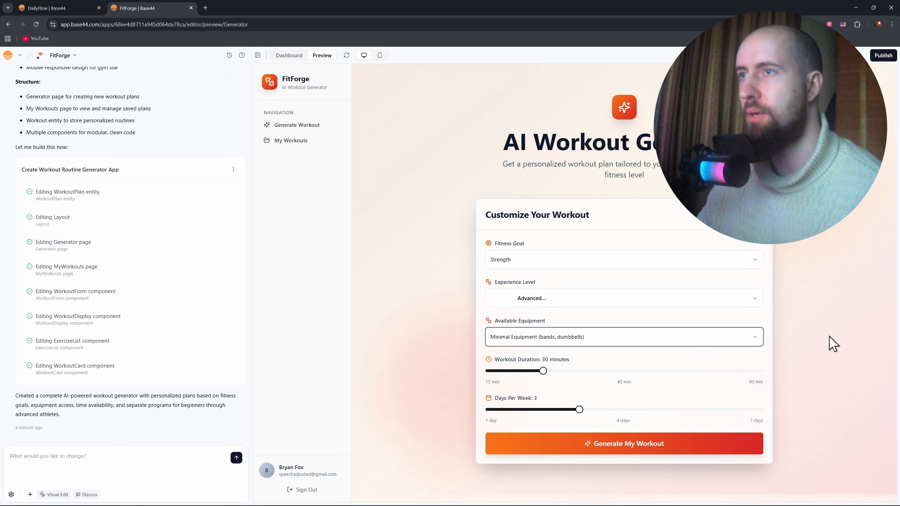
drag(543, 371, 631, 380)
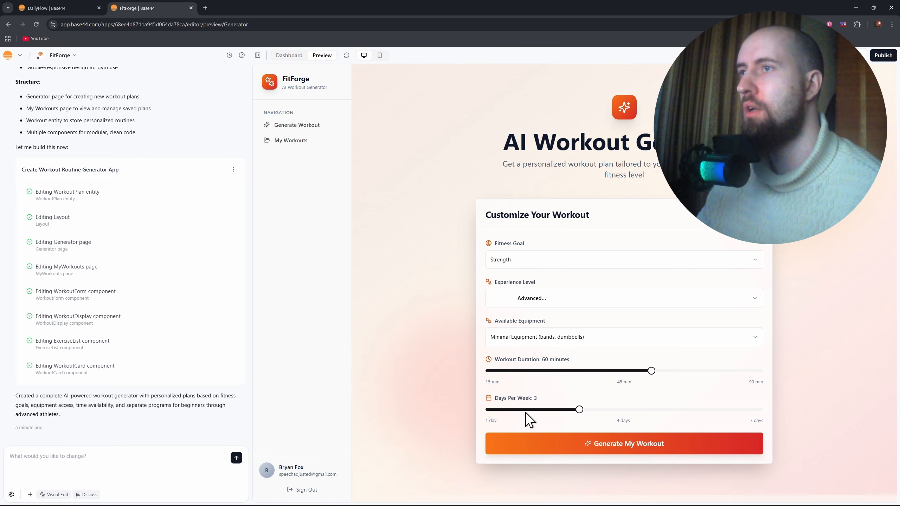
drag(578, 412, 623, 413)
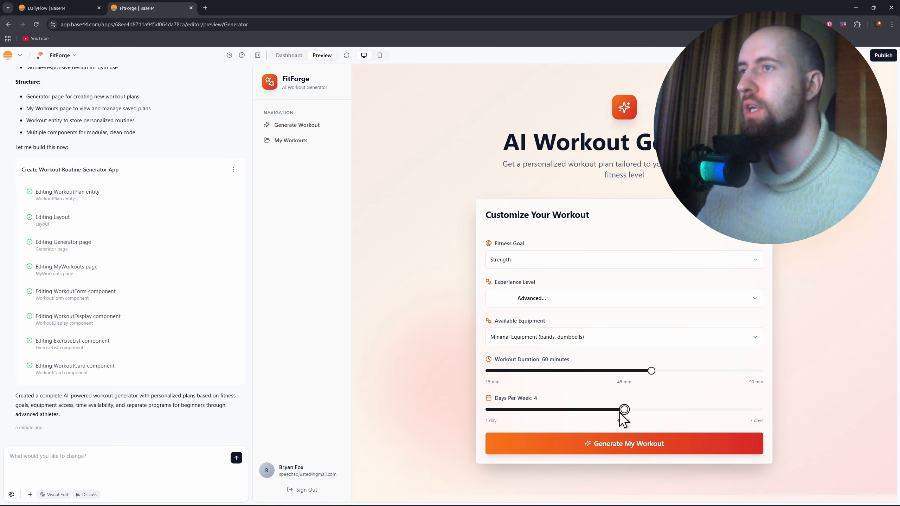
click(634, 445)
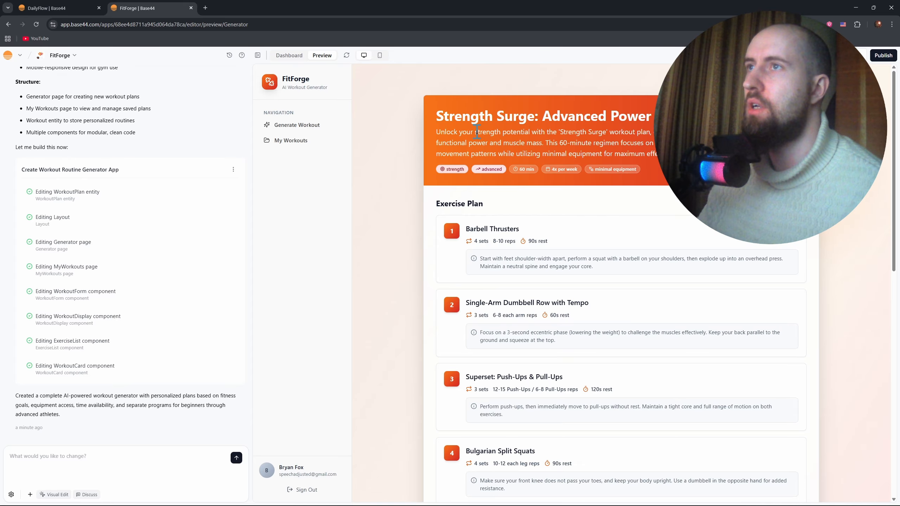
Step: Examine the generated workout's description and its exercise plan, including sets, reps, rest times and form notes
drag(439, 132, 572, 133)
click(588, 149)
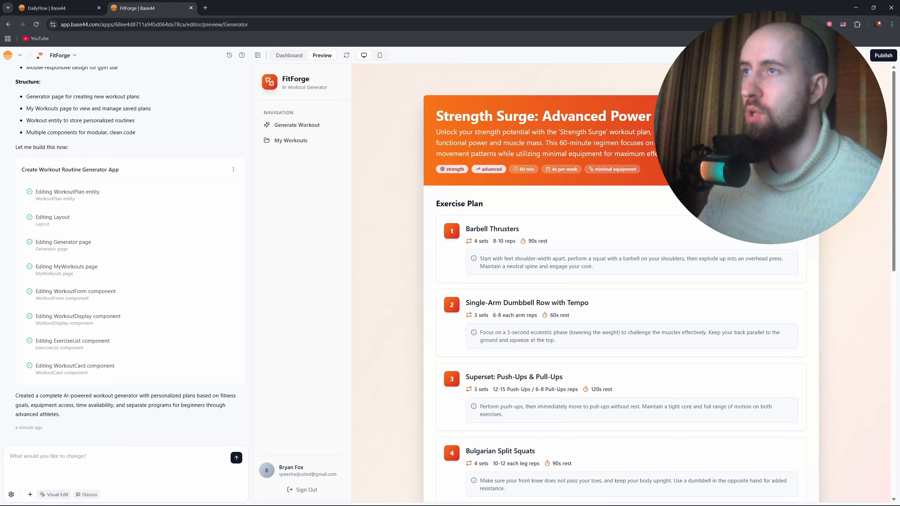
scroll(531, 177, down, 2)
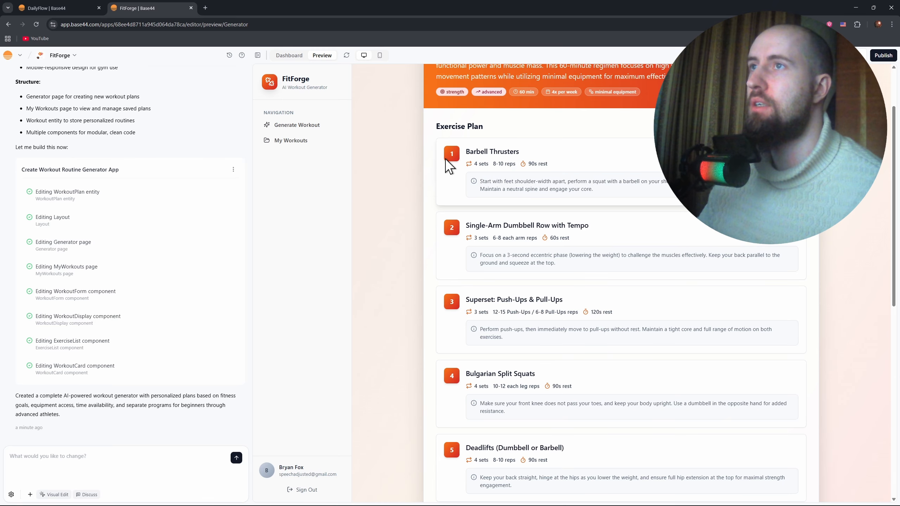
drag(893, 202, 889, 160)
scroll(570, 193, down, 2)
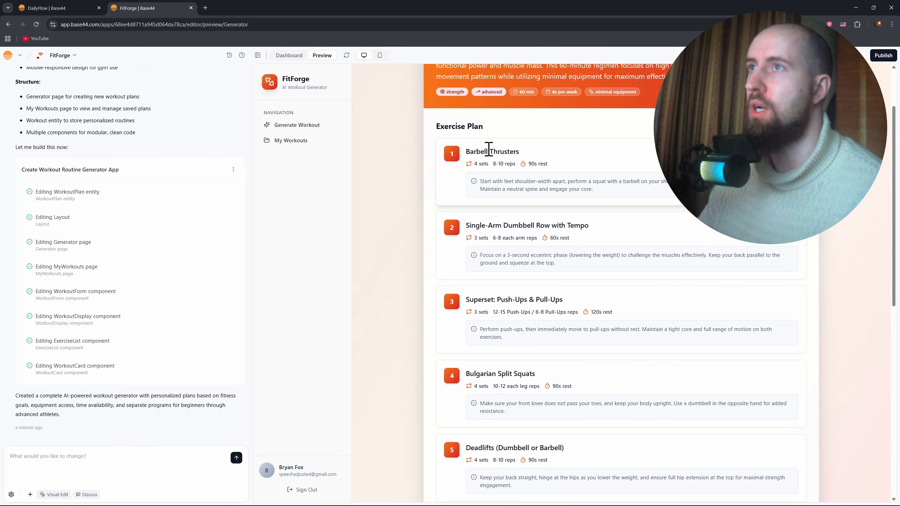
scroll(623, 216, down, 2)
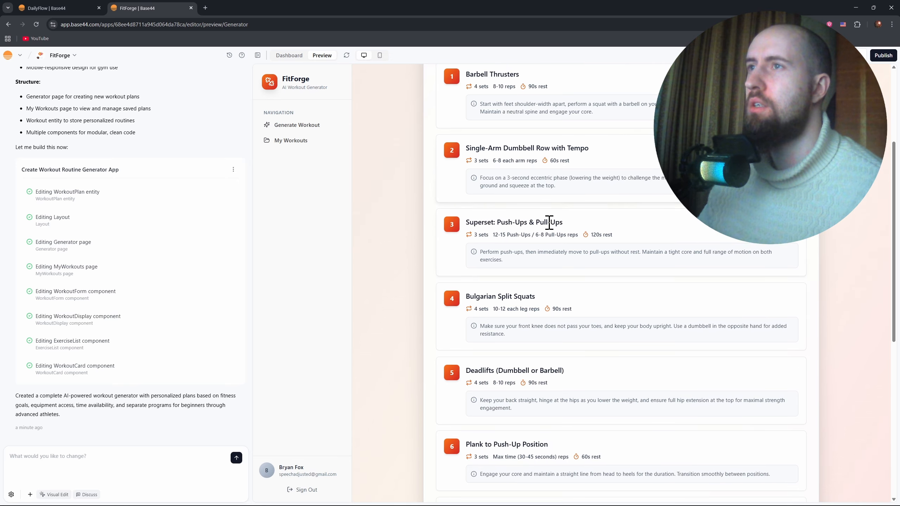
scroll(550, 225, down, 2)
scroll(533, 212, down, 2)
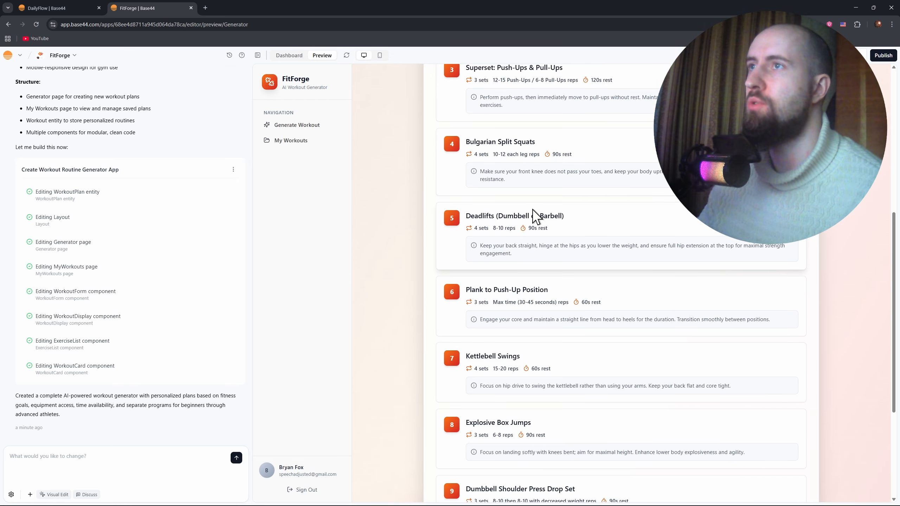
scroll(555, 175, down, 5)
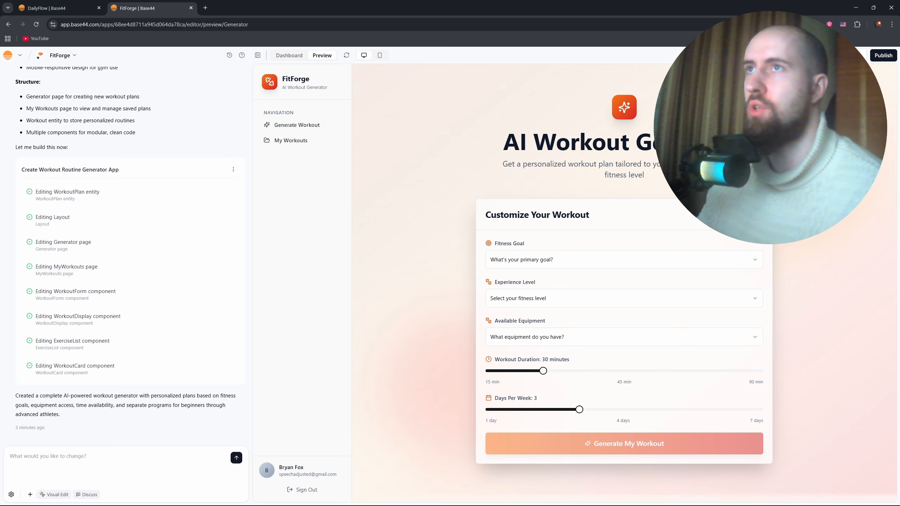
click(818, 55)
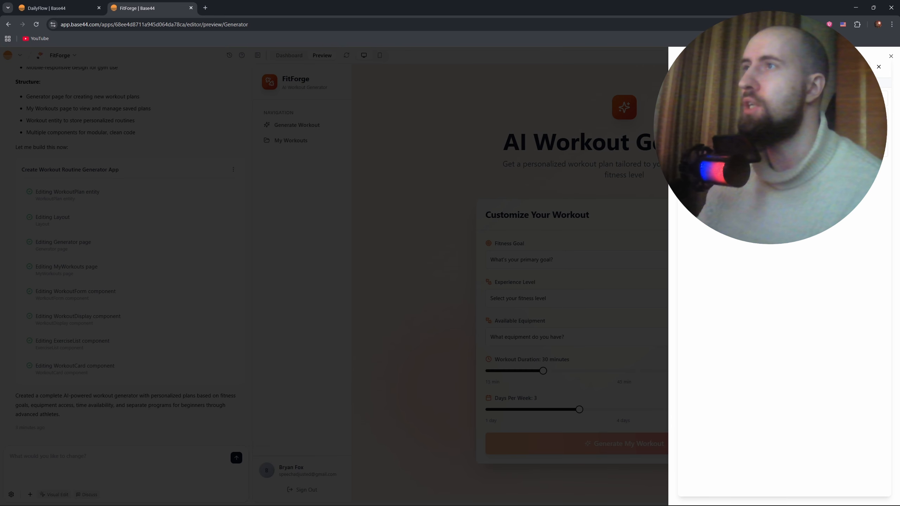
click(593, 188)
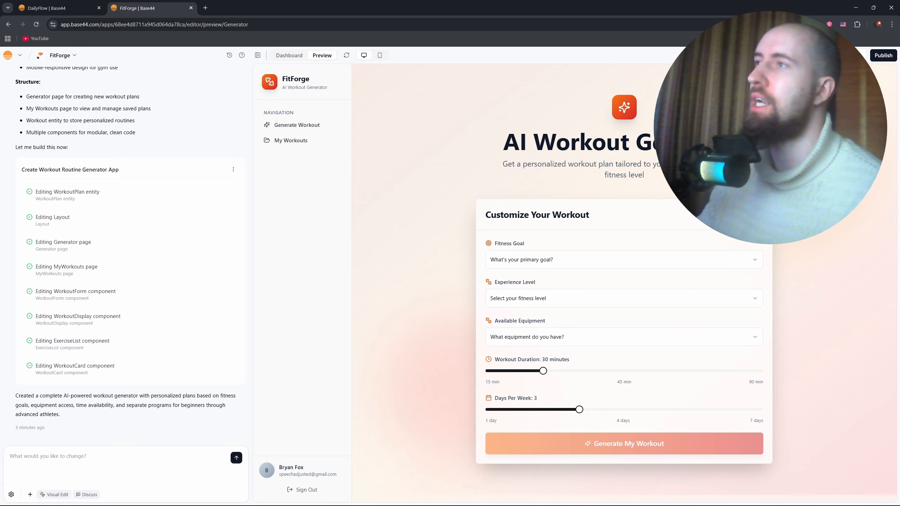
click(849, 55)
key(Escape)
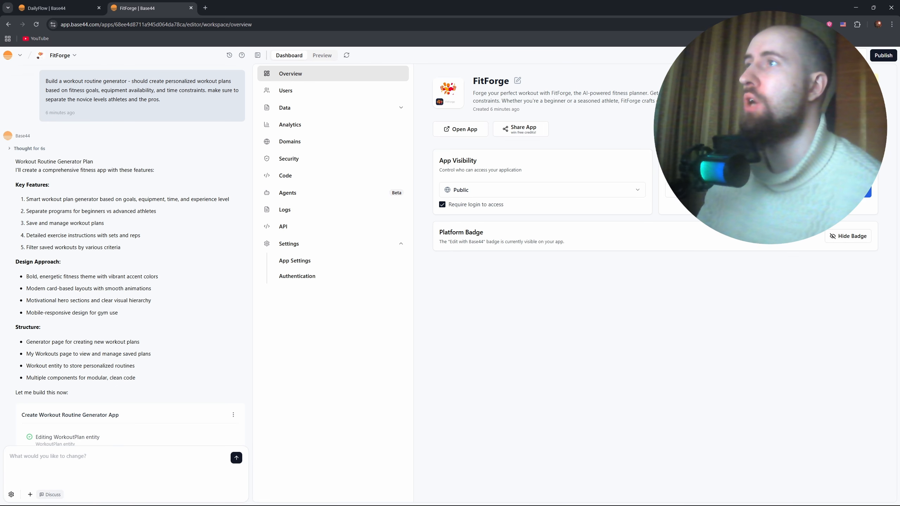
Step: Open the FitForge app settings and set the app visibility to Private
click(61, 56)
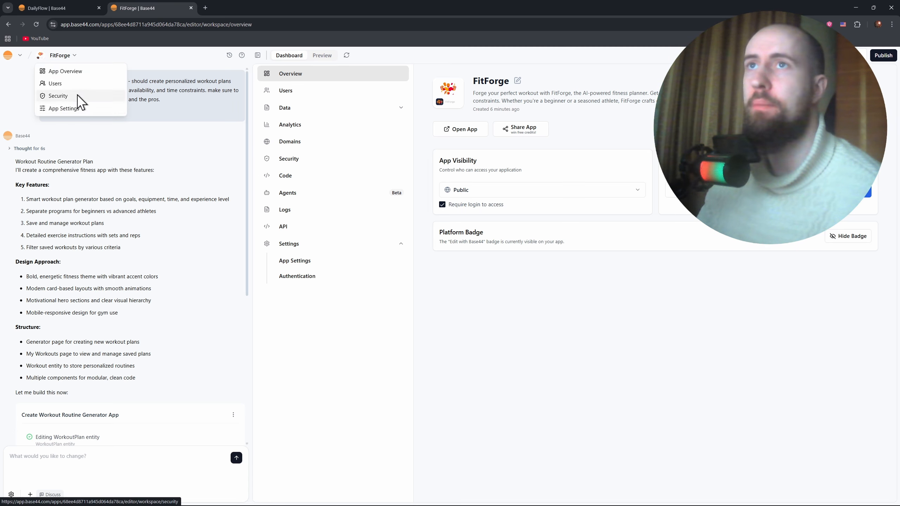
click(58, 108)
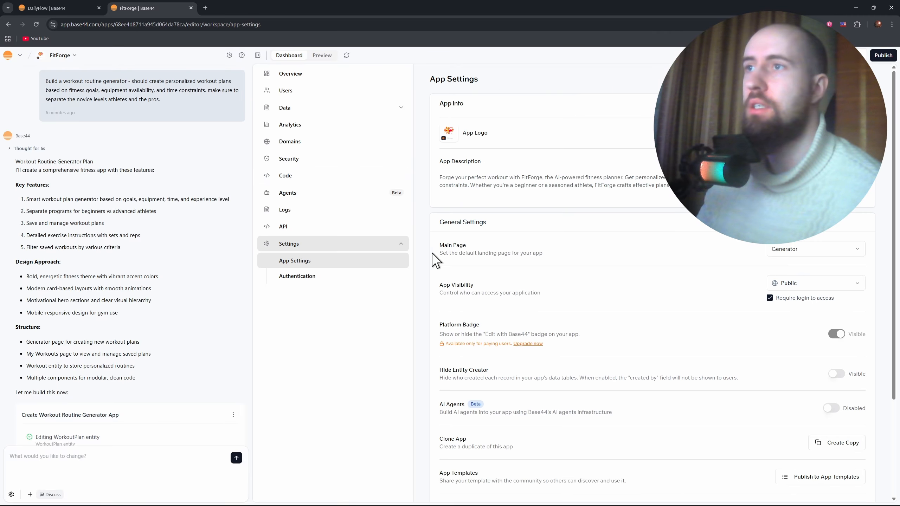
scroll(461, 262, down, 2)
scroll(699, 249, down, 1)
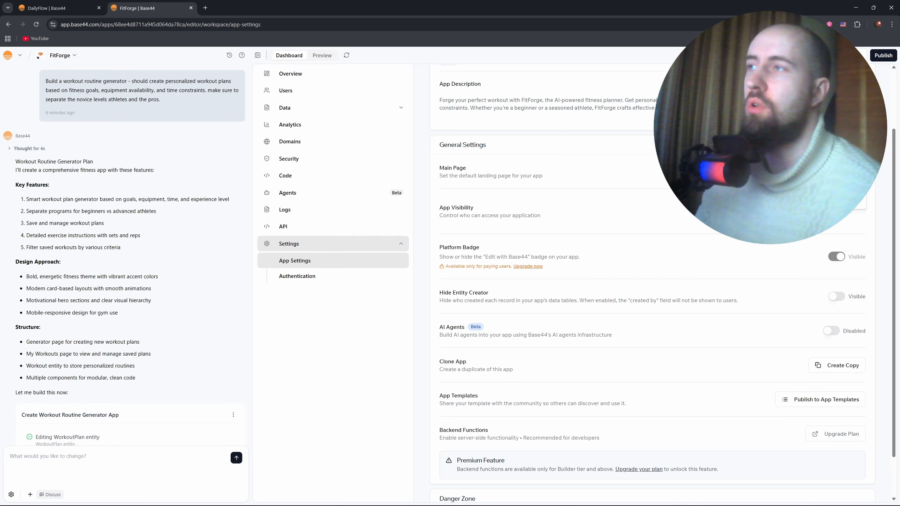
click(833, 202)
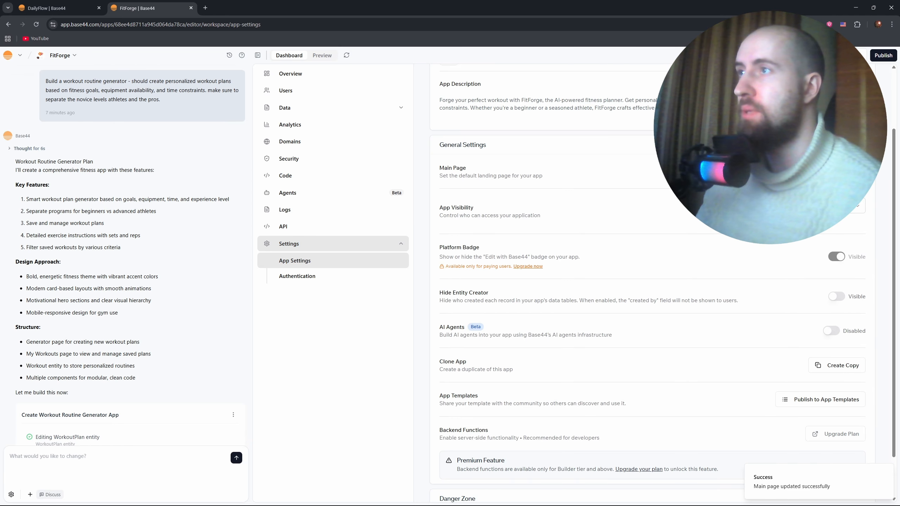
Step: Review the remaining app settings and the available authentication methods, and return to the app overview
scroll(656, 245, down, 2)
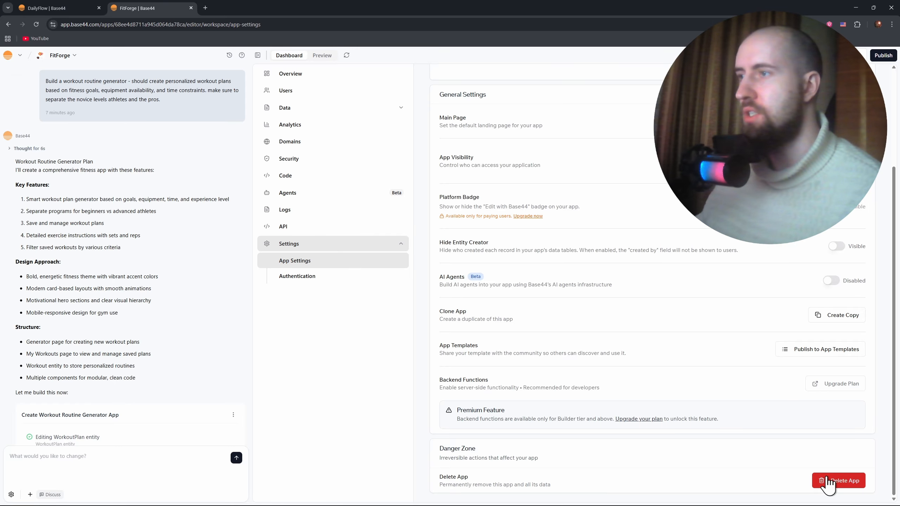
click(350, 276)
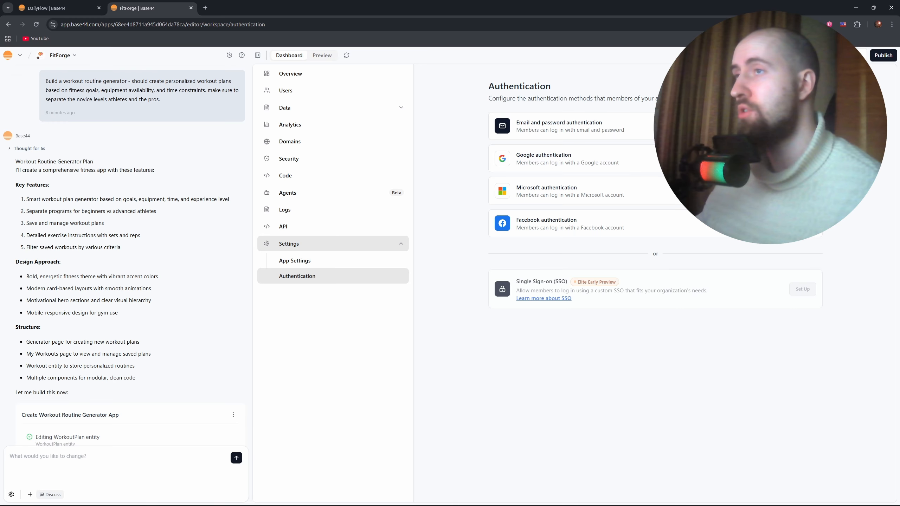
click(332, 75)
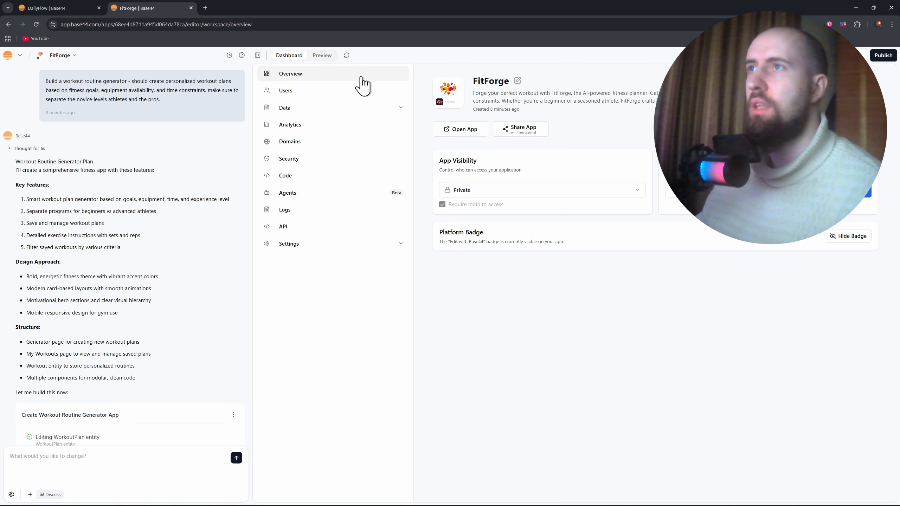
Step: Open FitForge's code files and examine the source of the Generator and MyWorkouts pages
click(336, 91)
click(307, 177)
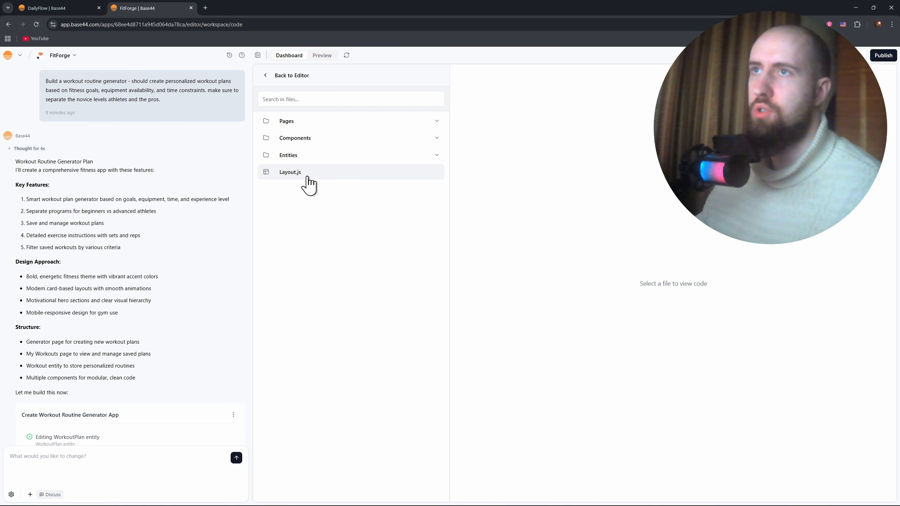
click(355, 126)
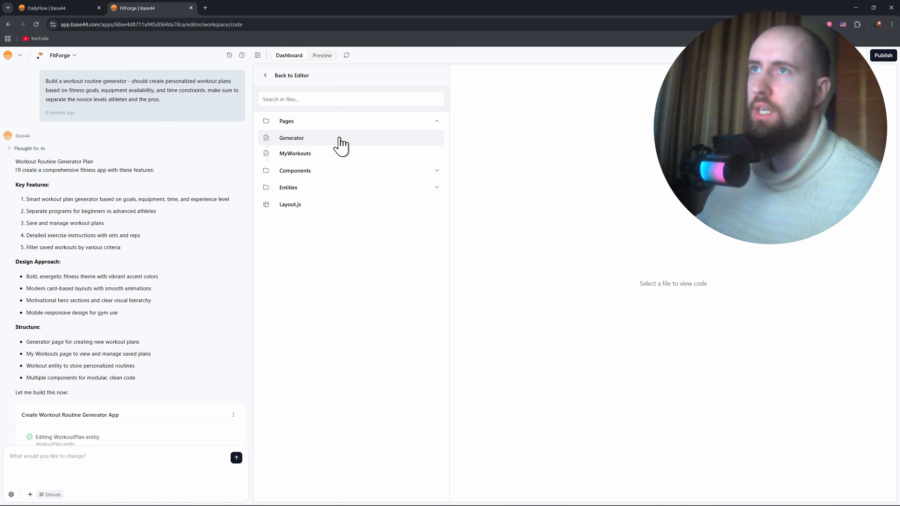
click(322, 140)
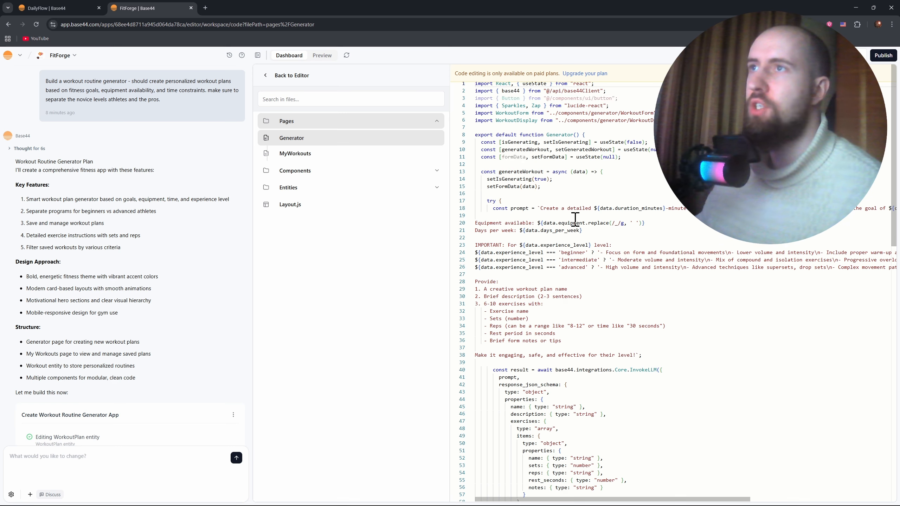
scroll(572, 160, down, 8)
click(336, 156)
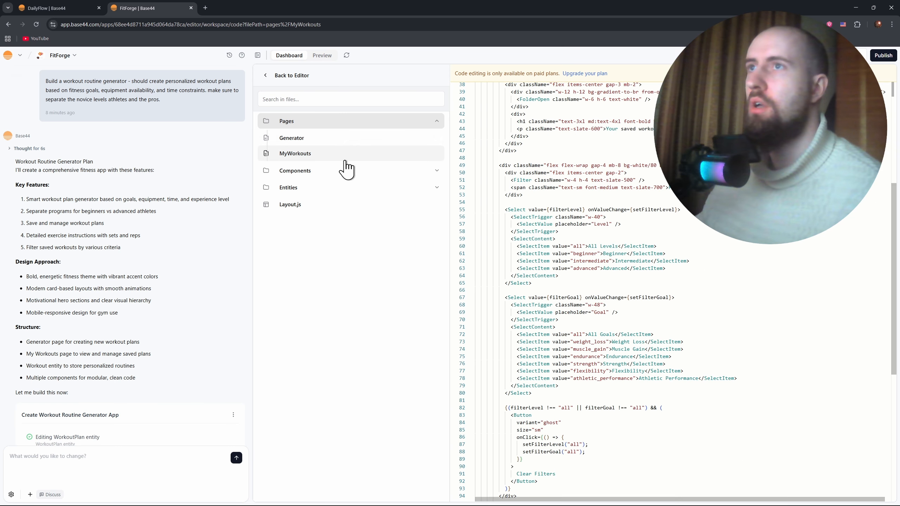
scroll(688, 231, down, 3)
scroll(655, 225, up, 6)
Step: Expand the generator components folder, examine the Layout.js code, and return to the app overview
click(315, 172)
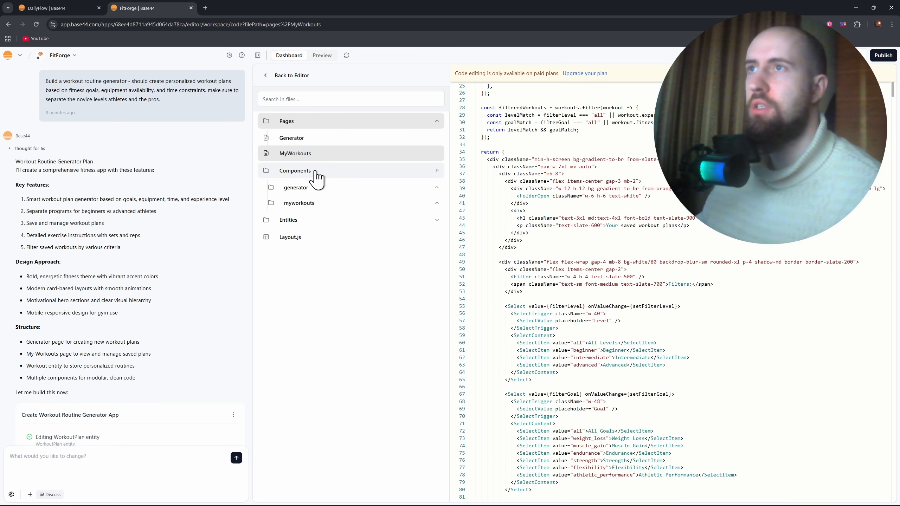
click(308, 189)
click(308, 288)
scroll(602, 234, down, 3)
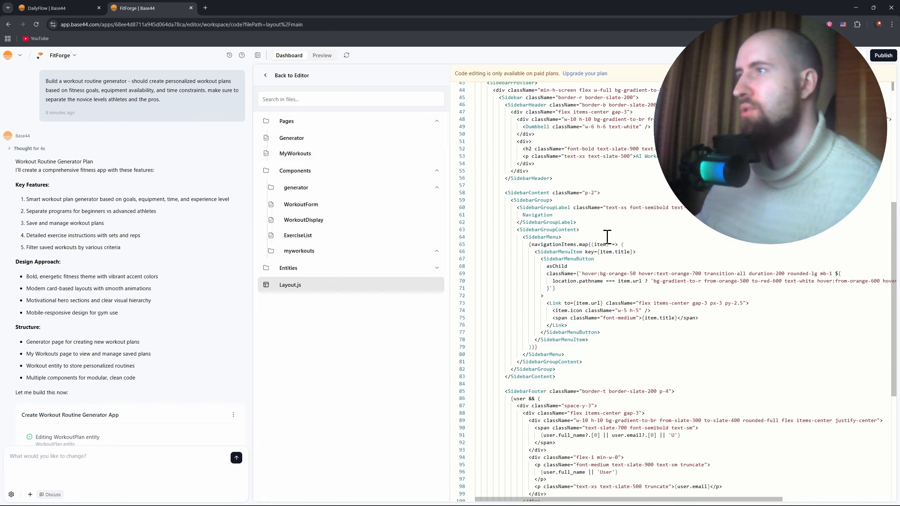
scroll(606, 235, up, 3)
drag(895, 214, 896, 133)
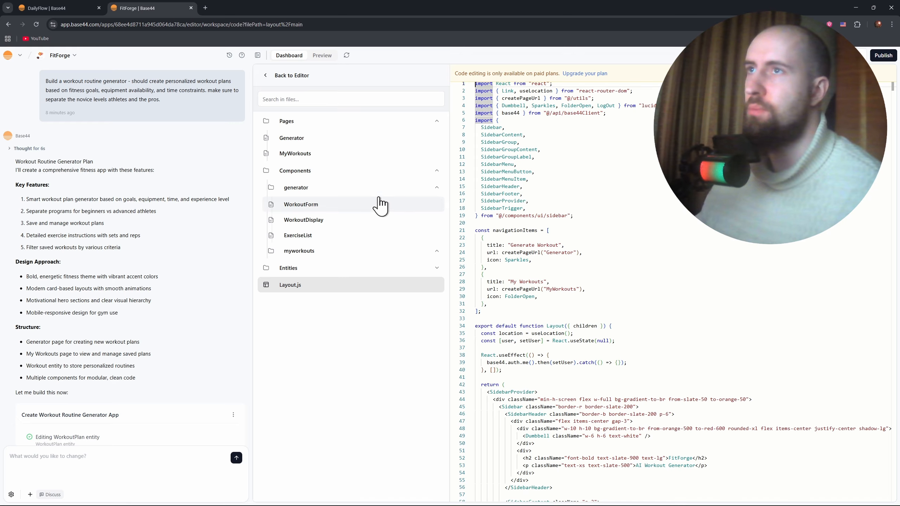
key(alt+Left)
click(283, 74)
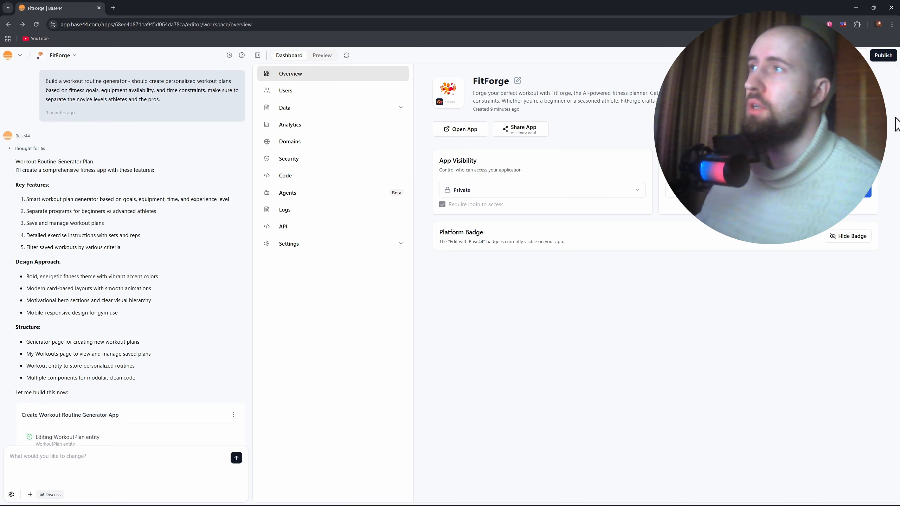
Step: Publish the FitForge app and open its live page
click(888, 57)
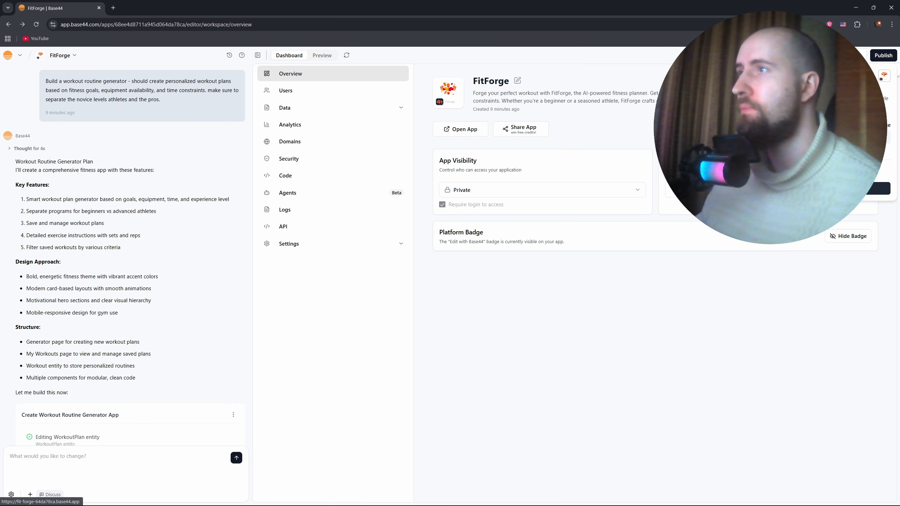
click(871, 188)
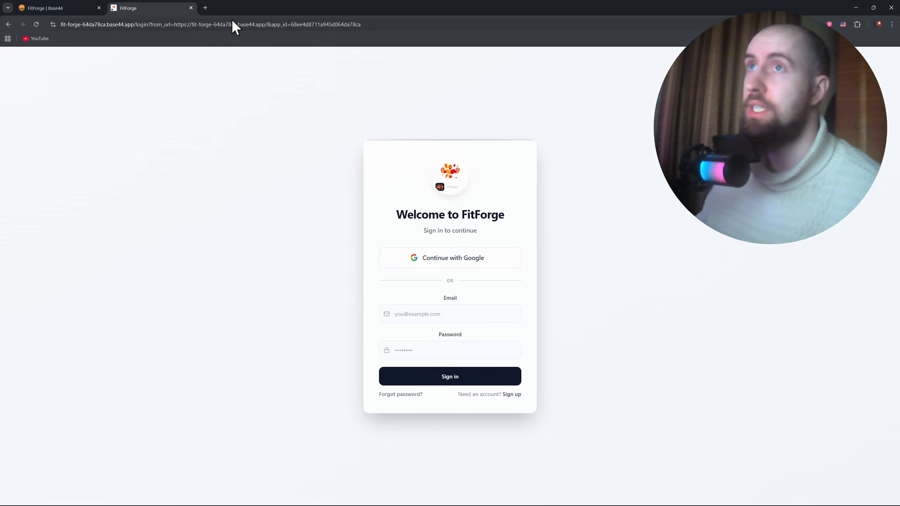
Step: Open the FitForge editor in a new browser tab and examine the access levels in the app's sharing options, keeping User
click(206, 7)
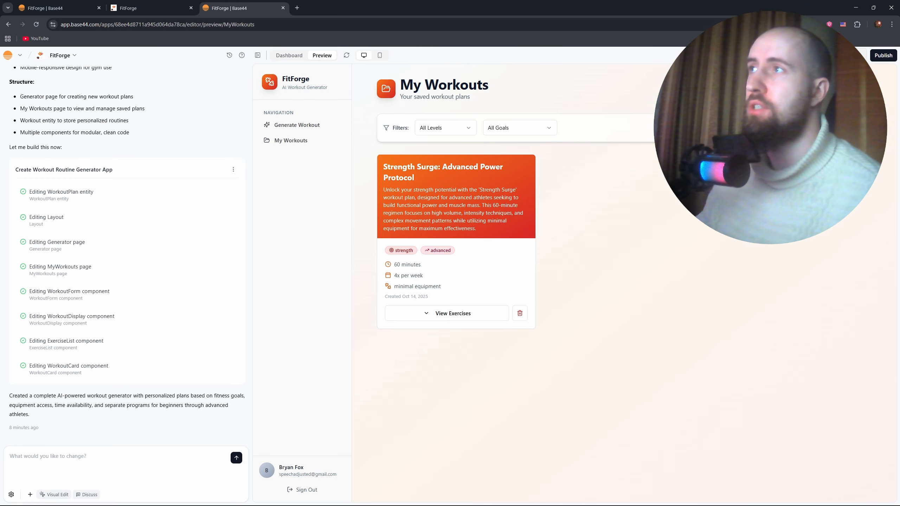
click(851, 55)
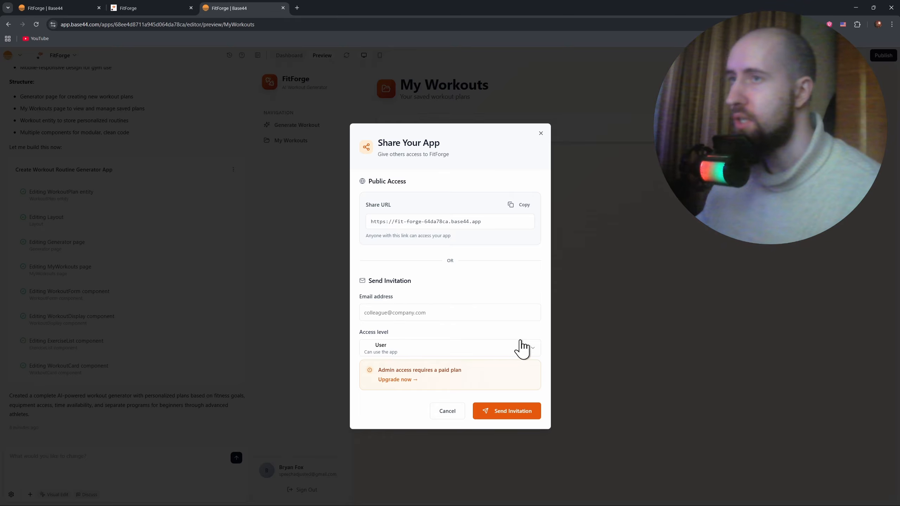
click(424, 351)
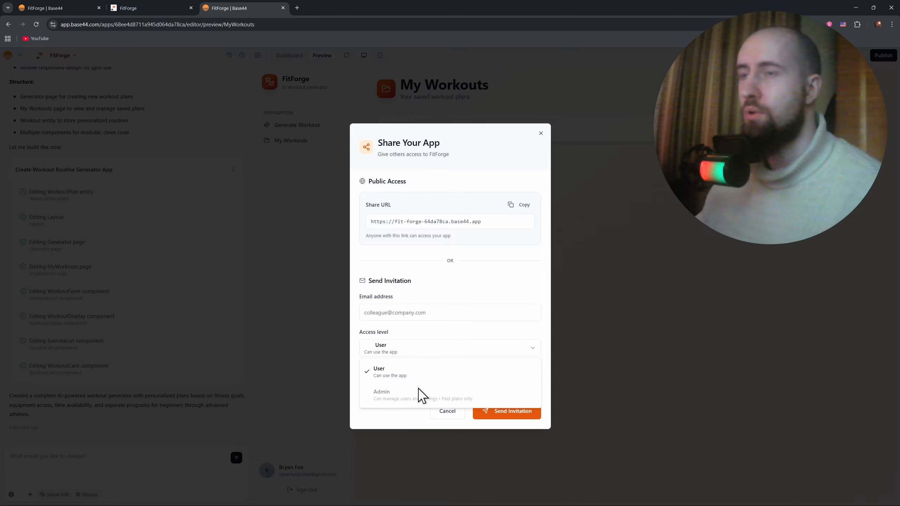
click(446, 343)
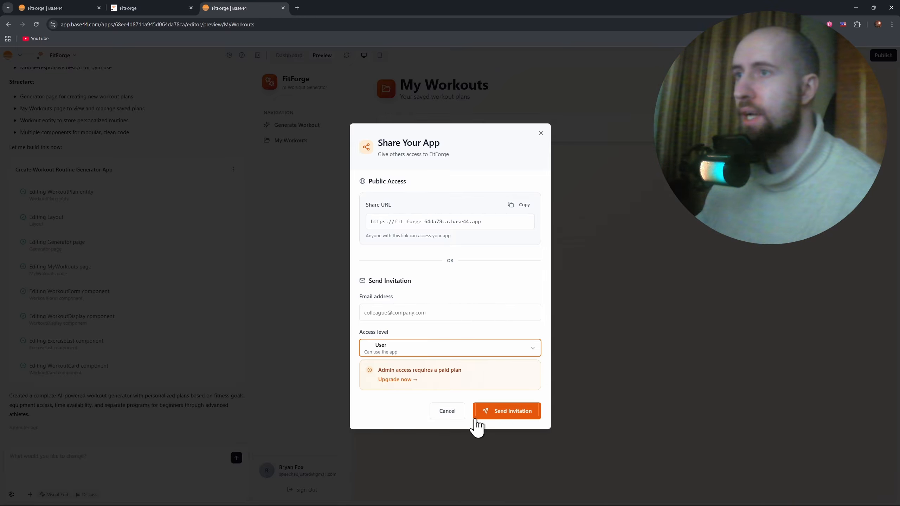